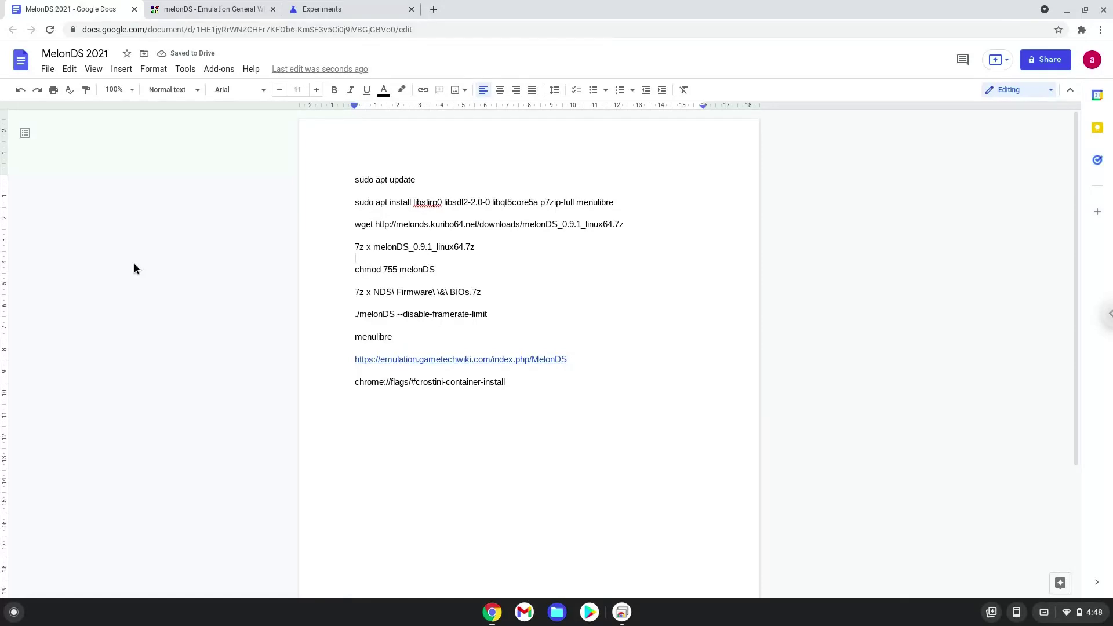
Set the Debian version for new Crostini containers flag to Bullseye and restart the device.
{"action": "left_click", "coordinate": [346, 8]}
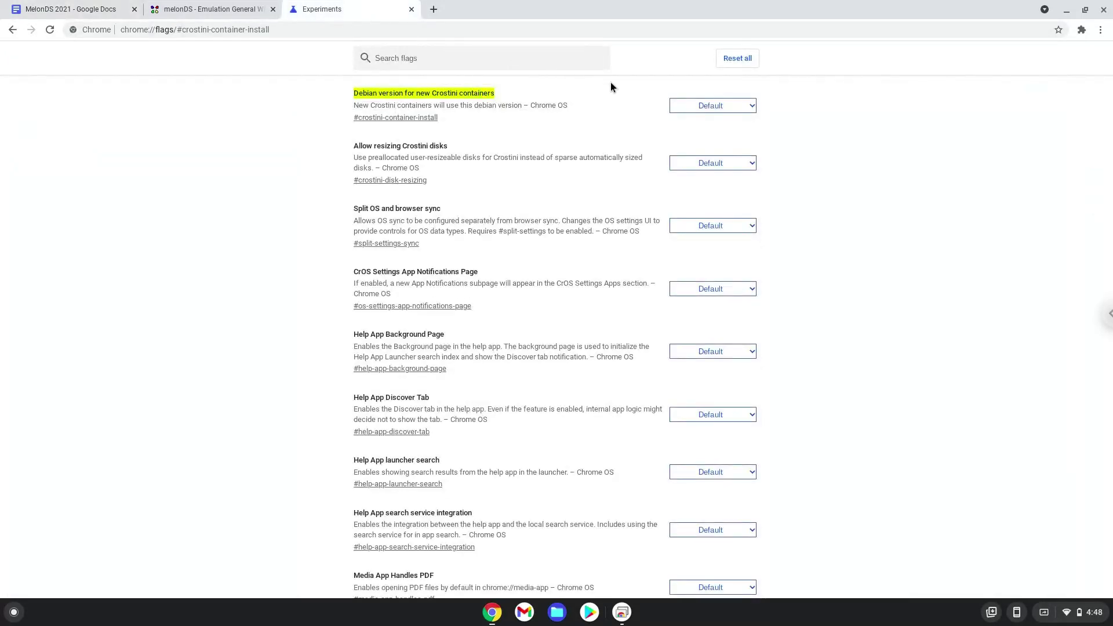
{"action": "left_click", "coordinate": [683, 106]}
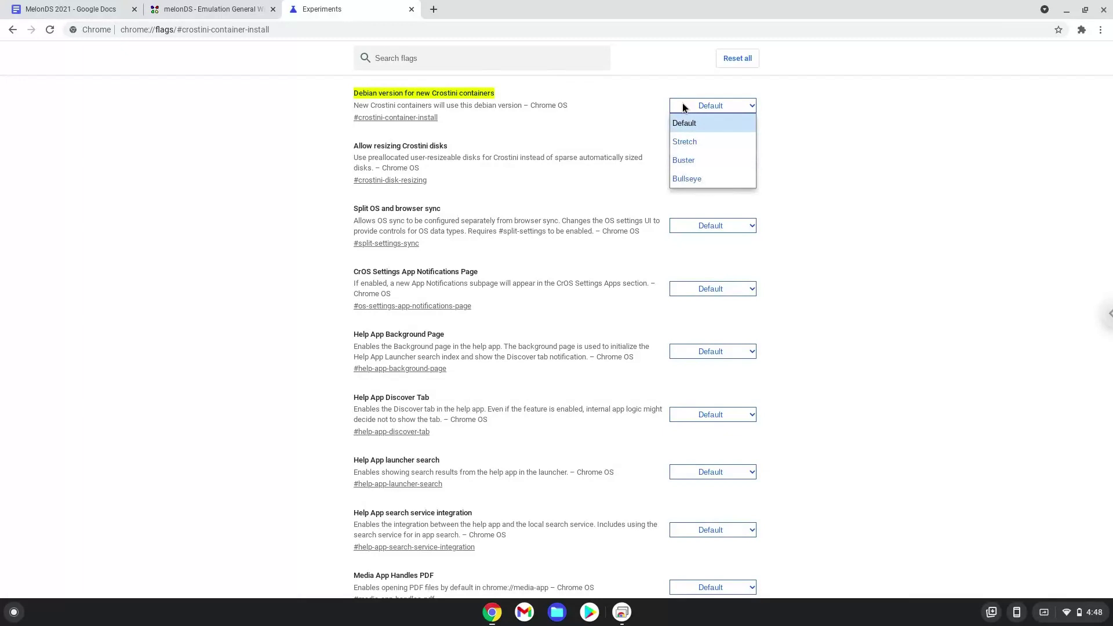
{"action": "left_click", "coordinate": [683, 180]}
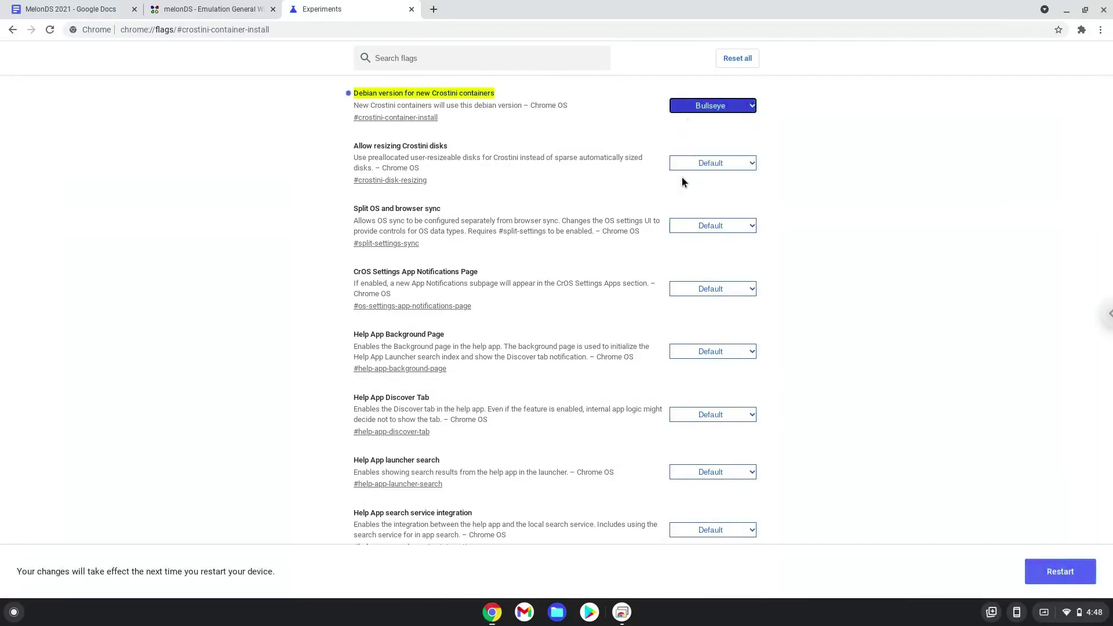
{"action": "left_click", "coordinate": [1038, 569]}
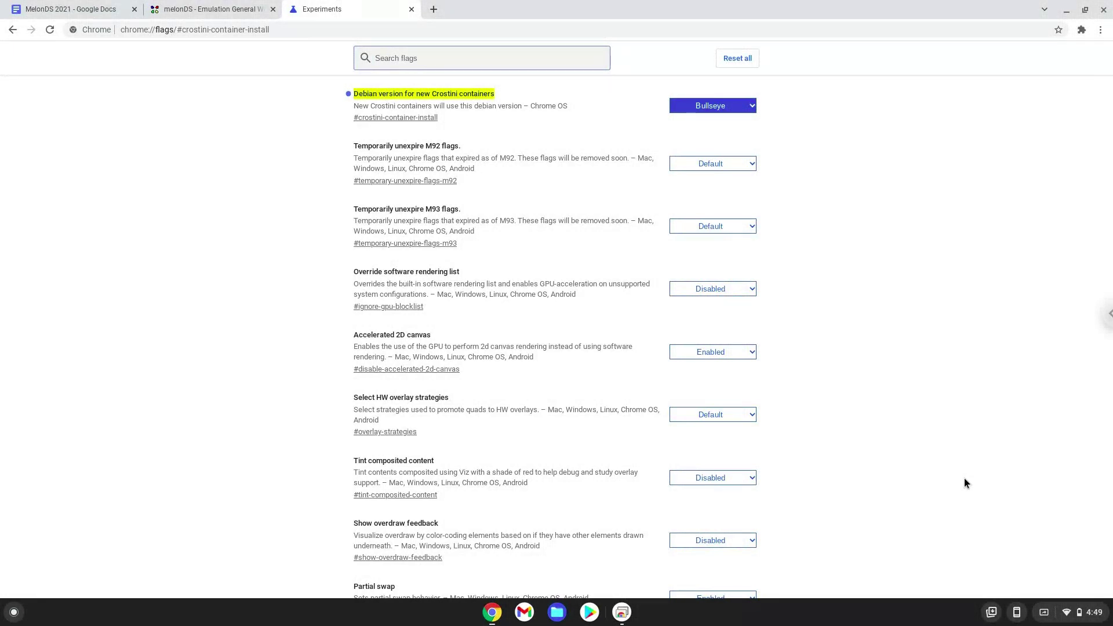
Turn on and install the Linux development environment in the system's developer settings, and close the terminal and settings windows when done.
{"action": "left_click", "coordinate": [1078, 609]}
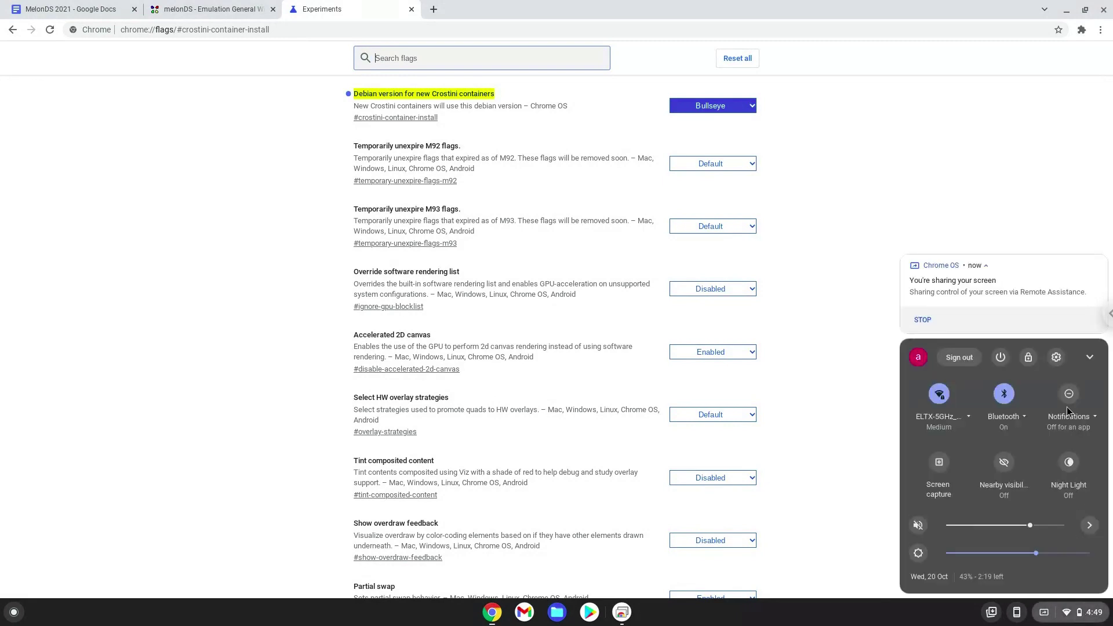
{"action": "left_click", "coordinate": [1055, 356]}
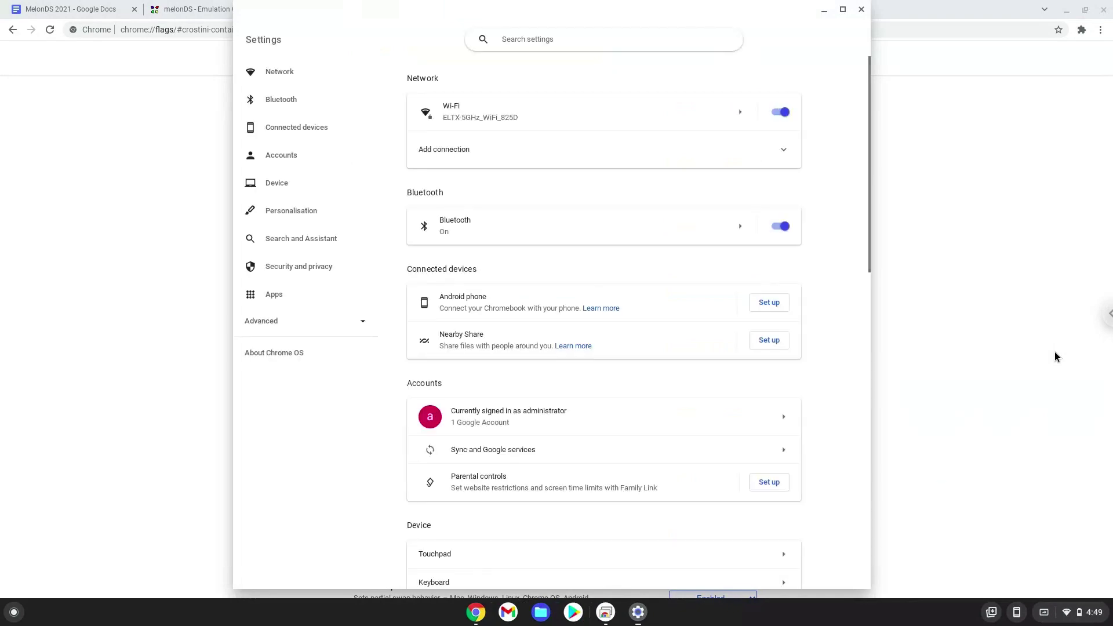
{"action": "left_click", "coordinate": [264, 328]}
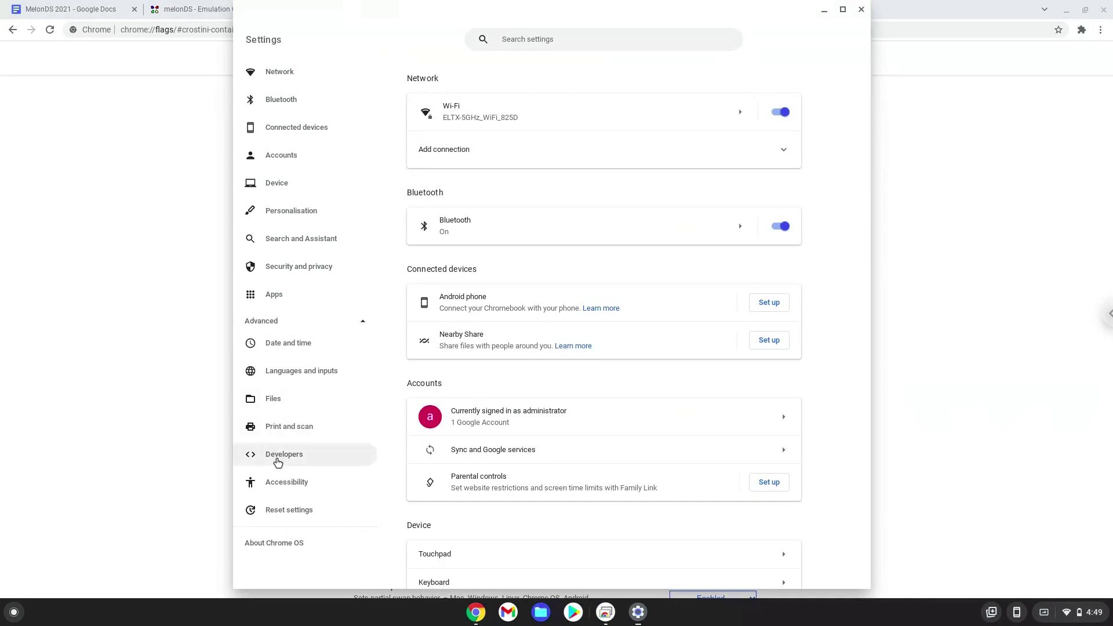
{"action": "left_click", "coordinate": [277, 461]}
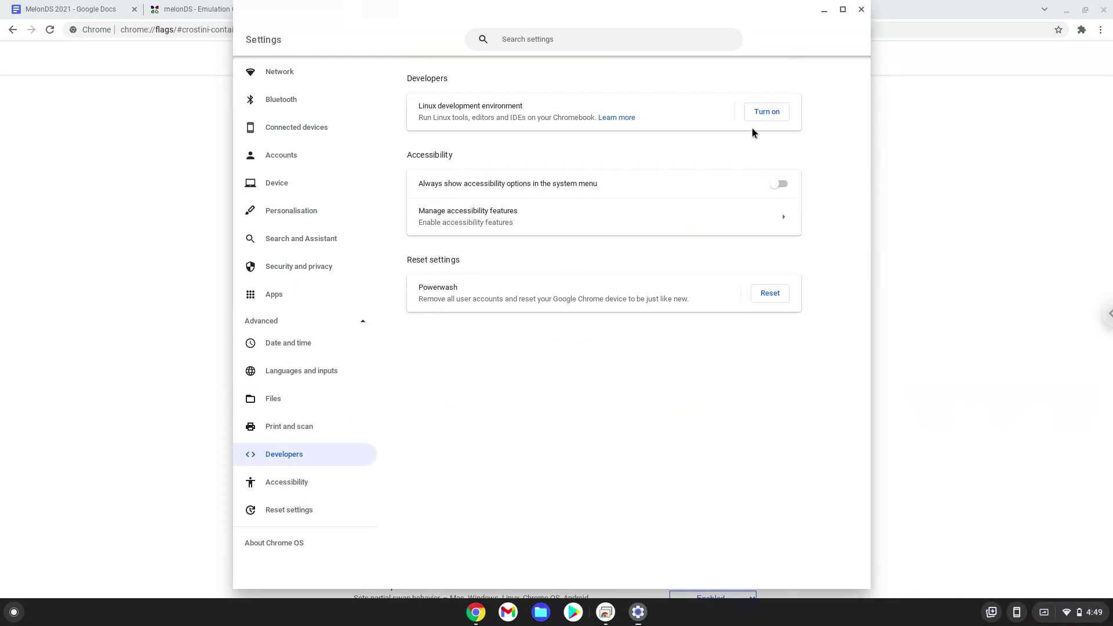
{"action": "left_click", "coordinate": [766, 114]}
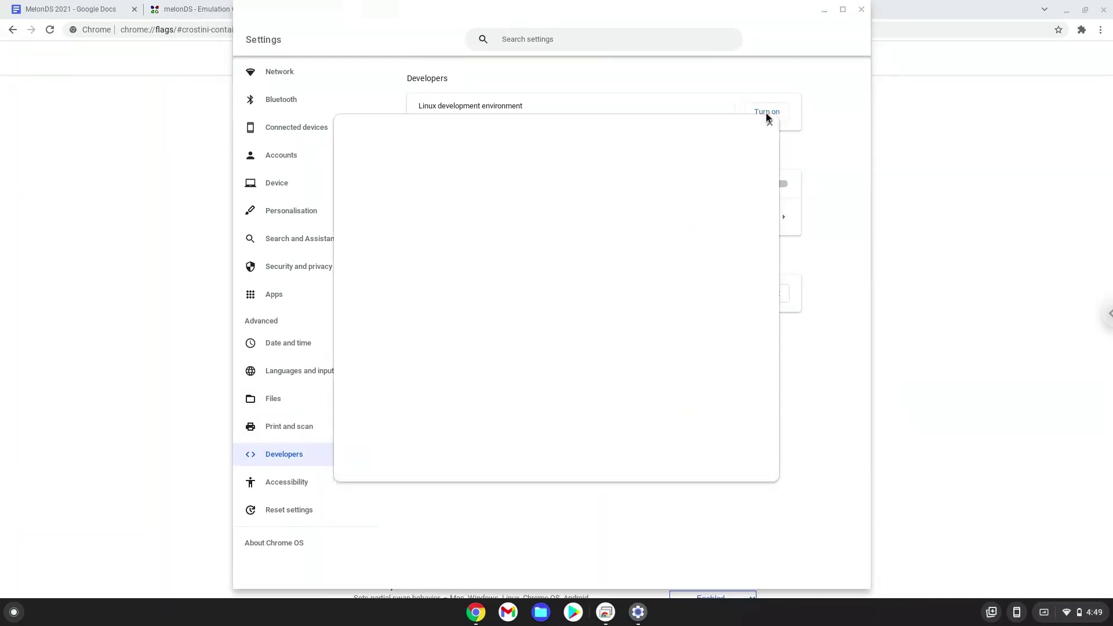
{"action": "left_click", "coordinate": [728, 454]}
{"action": "left_click", "coordinate": [729, 459]}
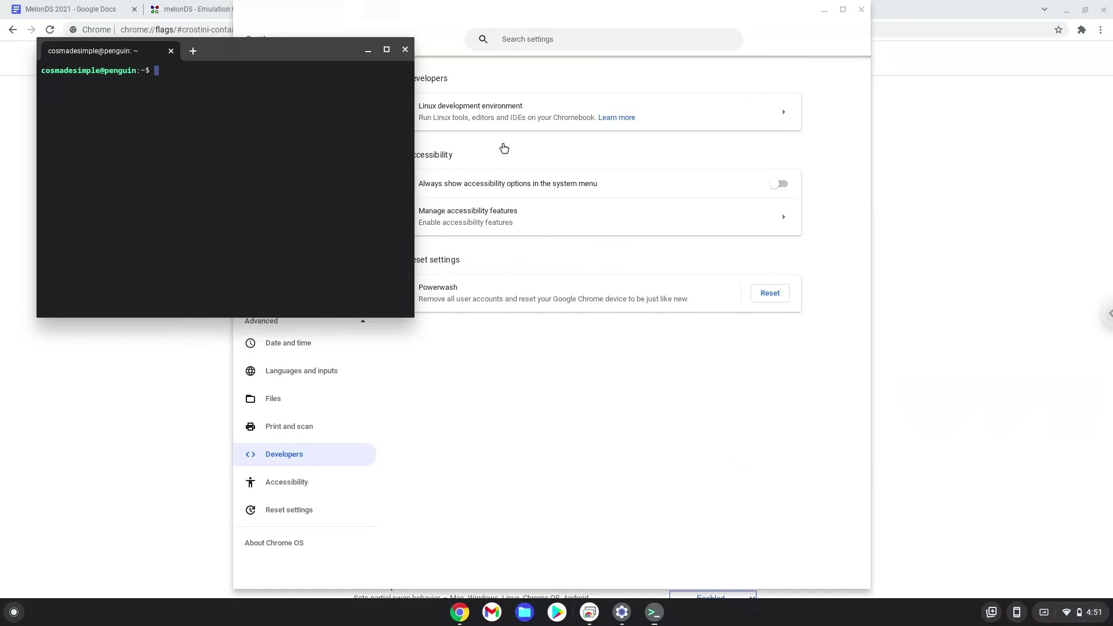
{"action": "left_click", "coordinate": [406, 50]}
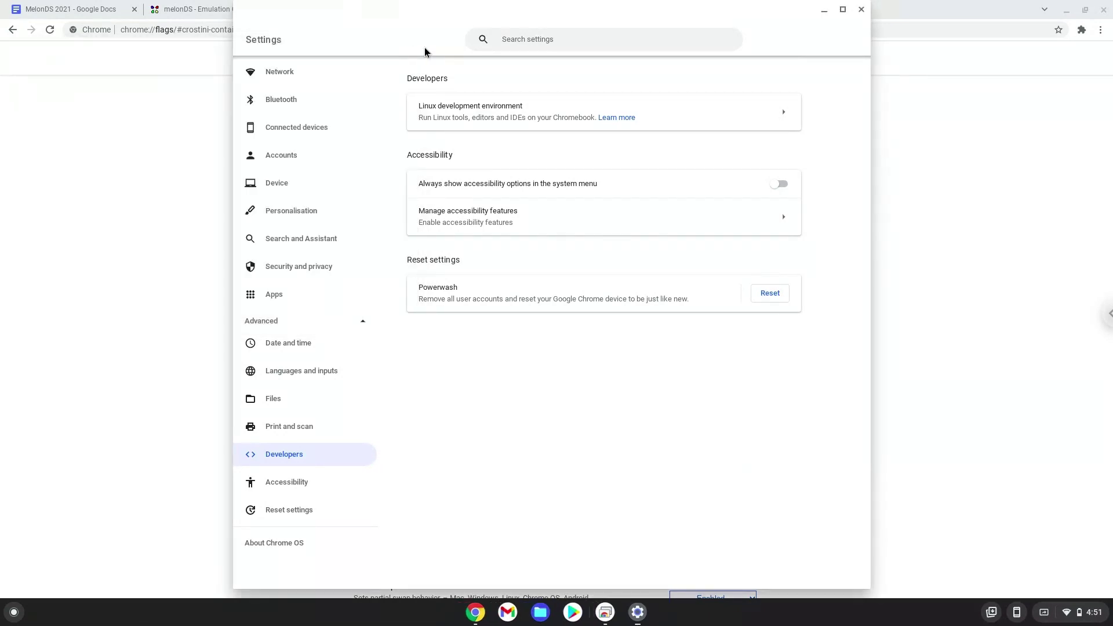
{"action": "left_click", "coordinate": [862, 10]}
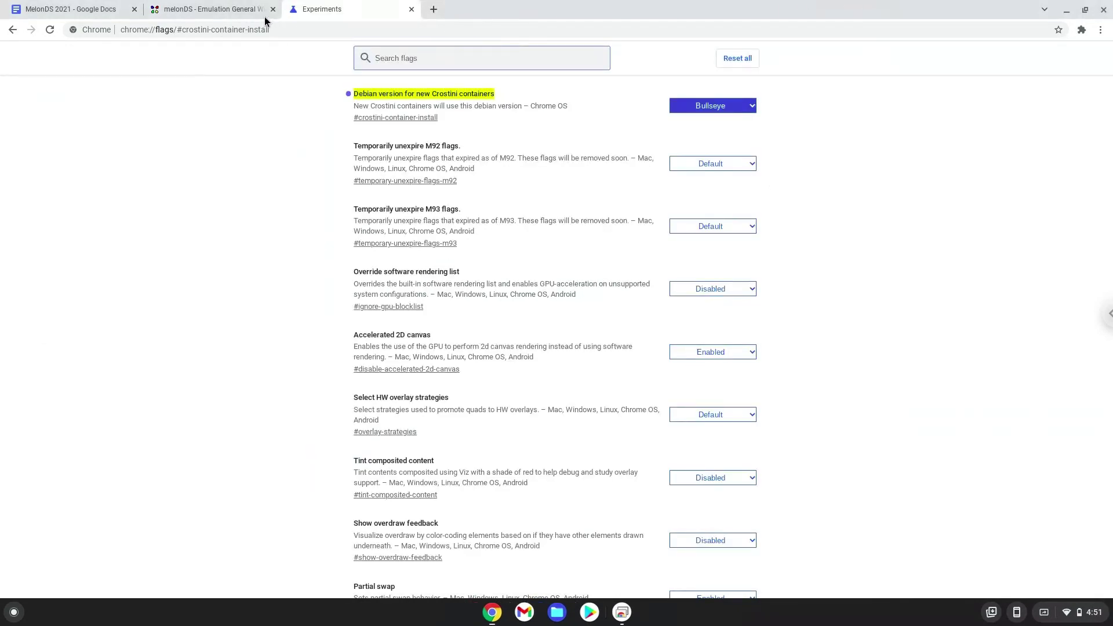
Download NDS Firmware & BIOs.7z from the DS BIOS files and firmware link on the melonDS wiki's extra emulator files page.
{"action": "left_click", "coordinate": [226, 10]}
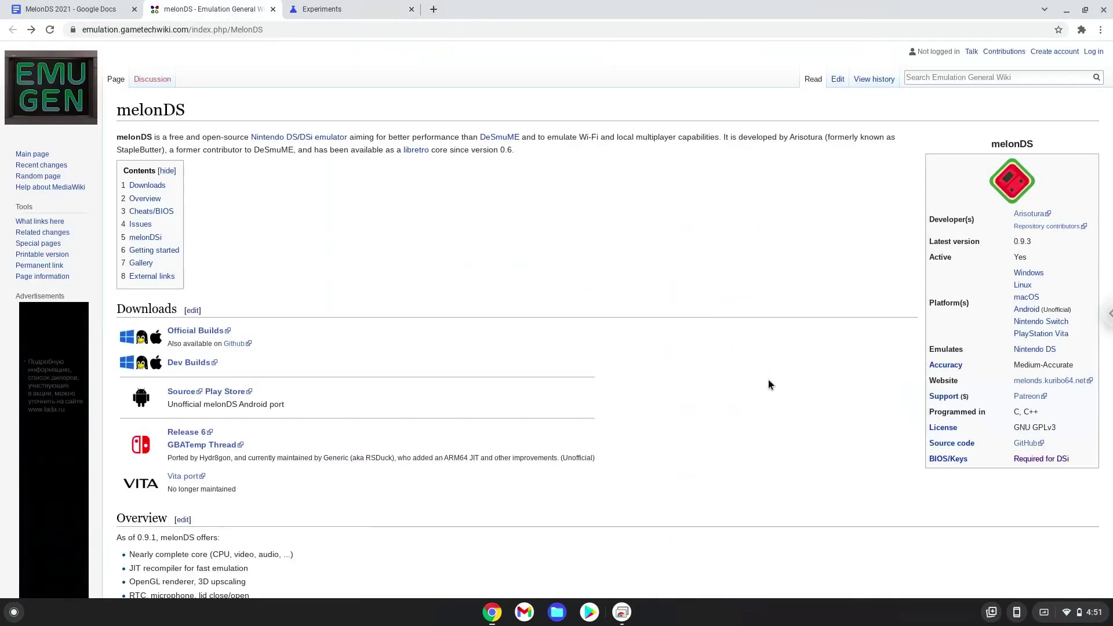
{"action": "scroll", "coordinate": [767, 381], "scroll_direction": "down", "scroll_amount": 1}
{"action": "scroll", "coordinate": [608, 319], "scroll_direction": "down", "scroll_amount": 4}
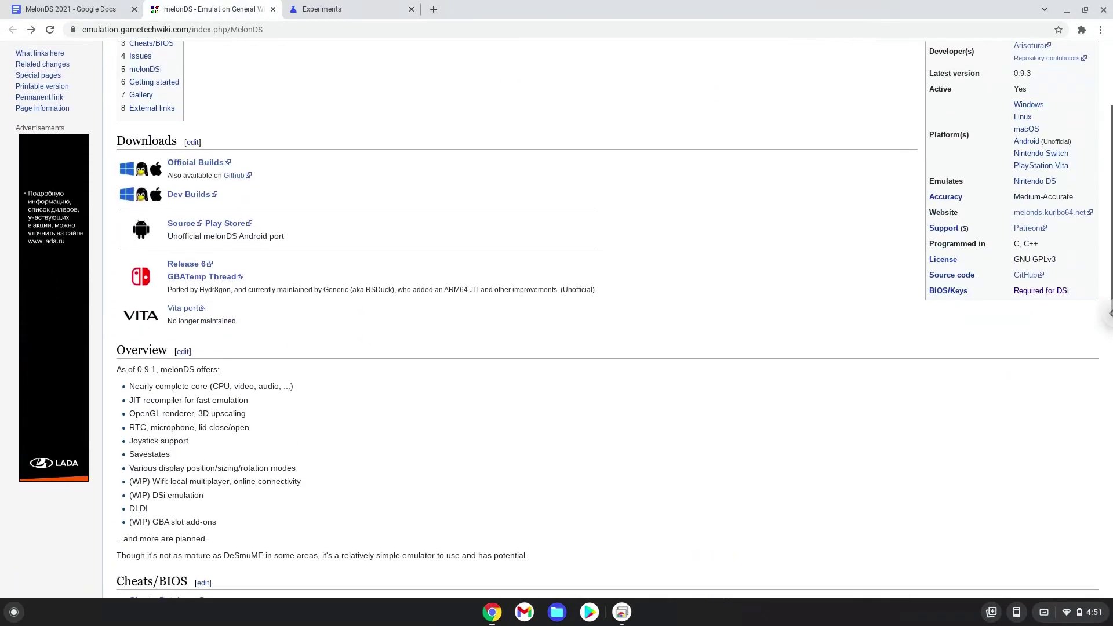
{"action": "scroll", "coordinate": [608, 318], "scroll_direction": "down", "scroll_amount": 3}
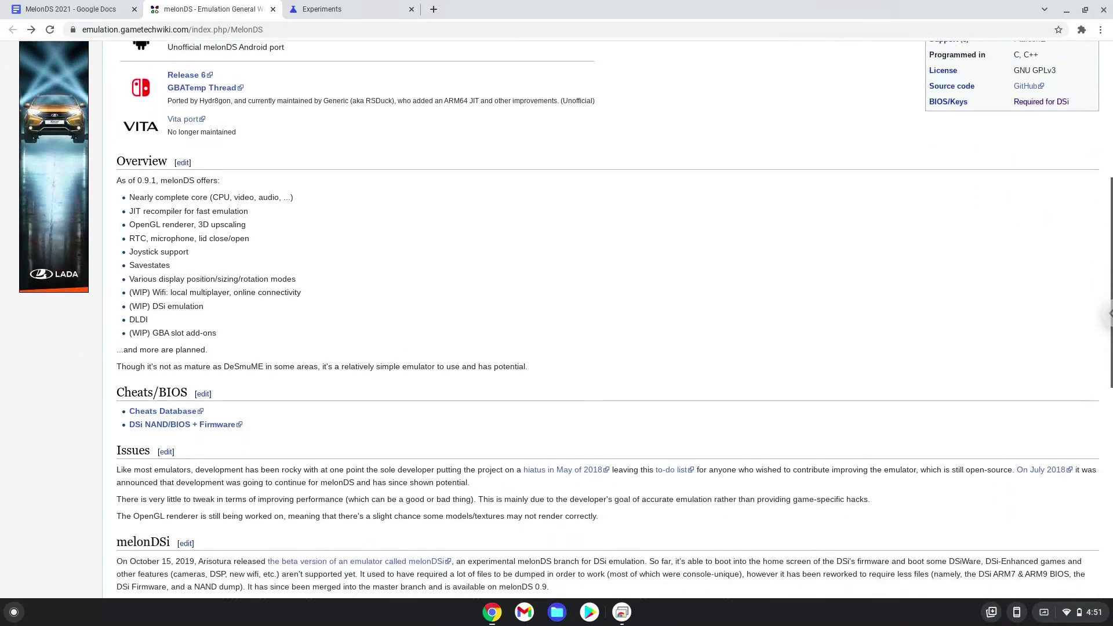
{"action": "scroll", "coordinate": [608, 319], "scroll_direction": "down", "scroll_amount": 3}
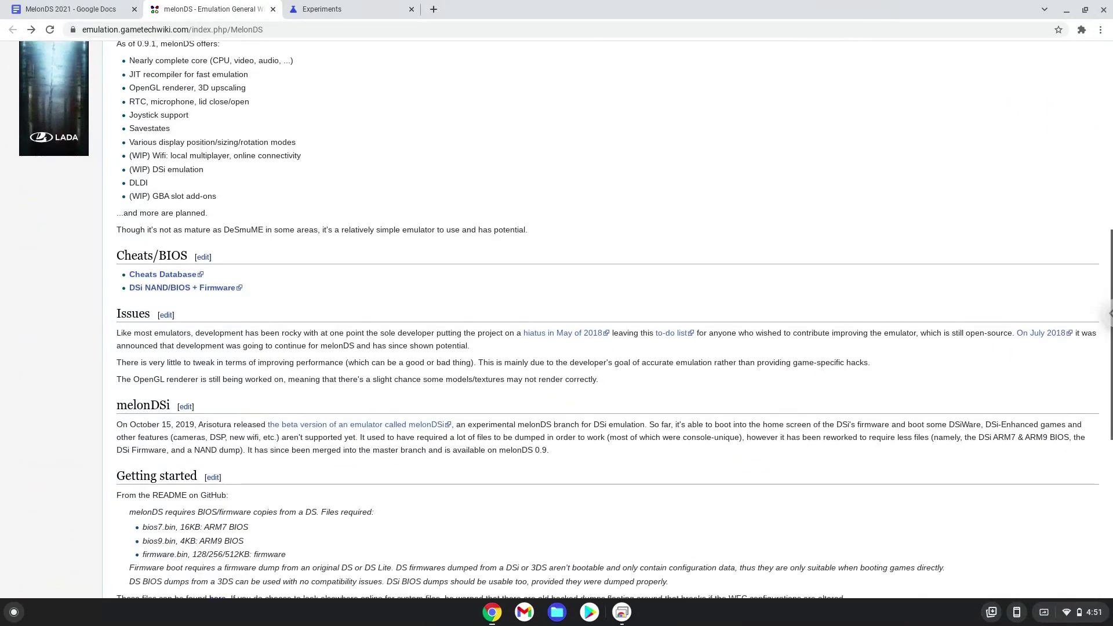
{"action": "scroll", "coordinate": [738, 409], "scroll_direction": "down", "scroll_amount": 1}
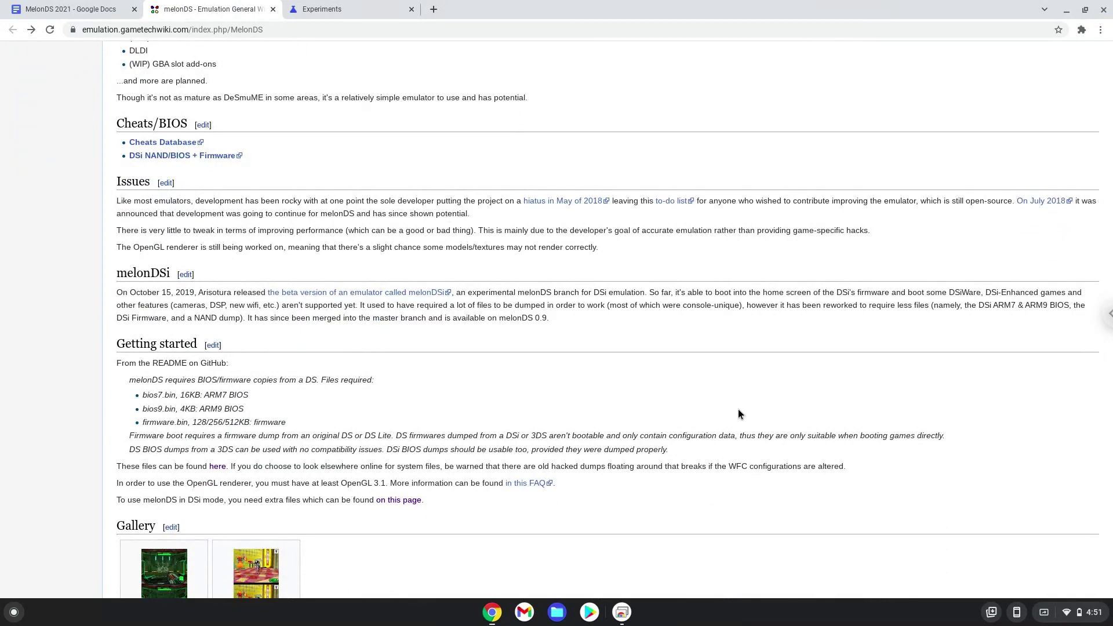
{"action": "left_click", "coordinate": [405, 500]}
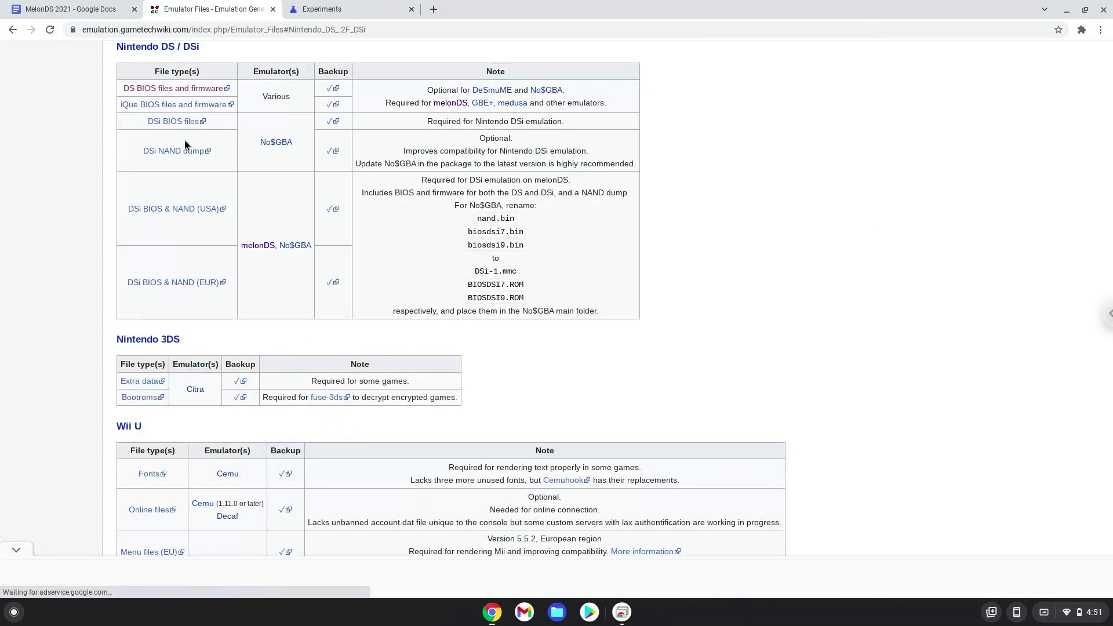
{"action": "left_click", "coordinate": [162, 90]}
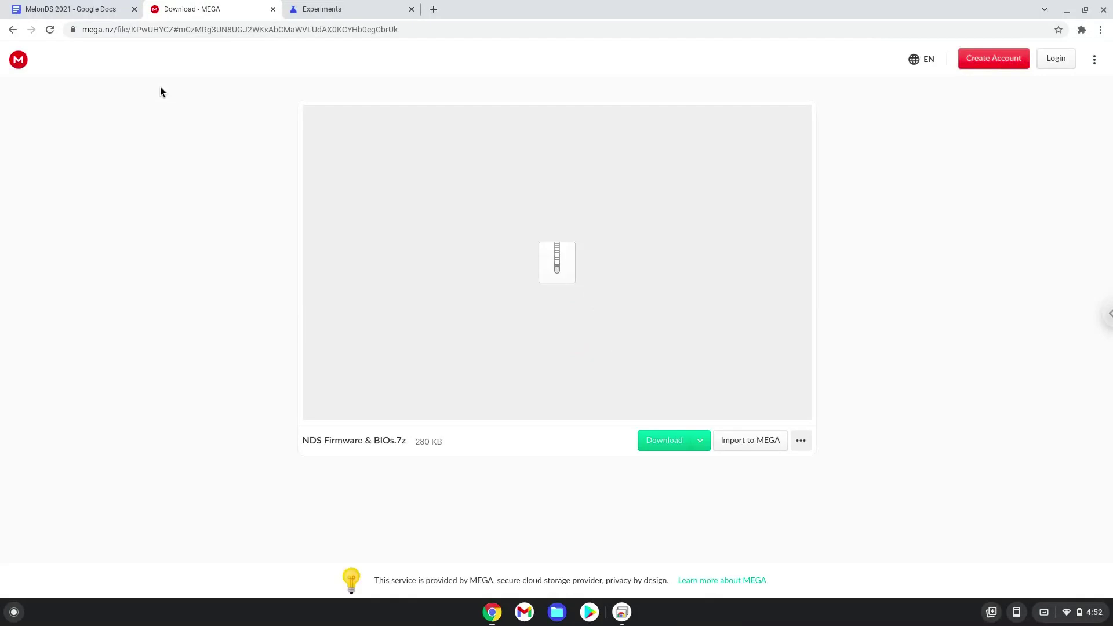
{"action": "left_click", "coordinate": [659, 444]}
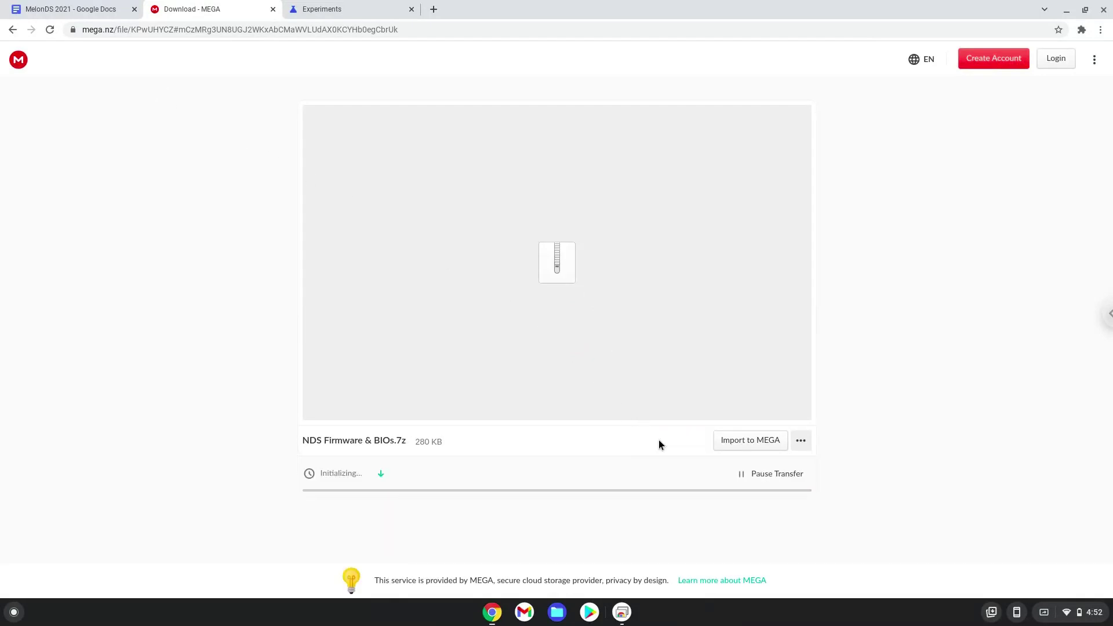
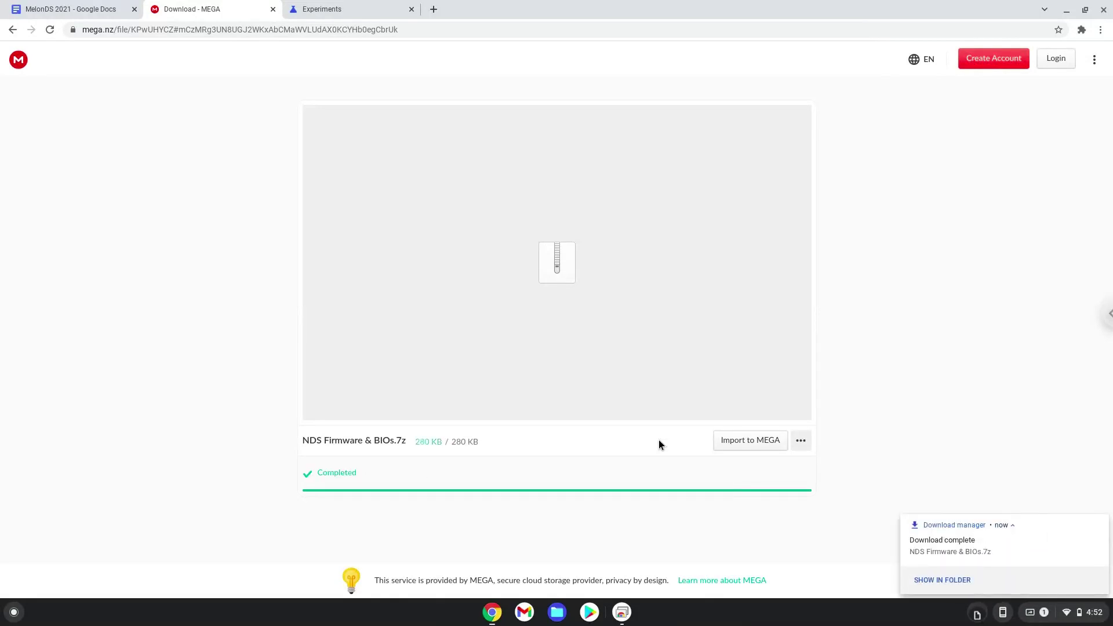
Move NDS Firmware & BIOs.7z from Downloads to Linux files and close the file manager.
{"action": "left_click", "coordinate": [927, 590]}
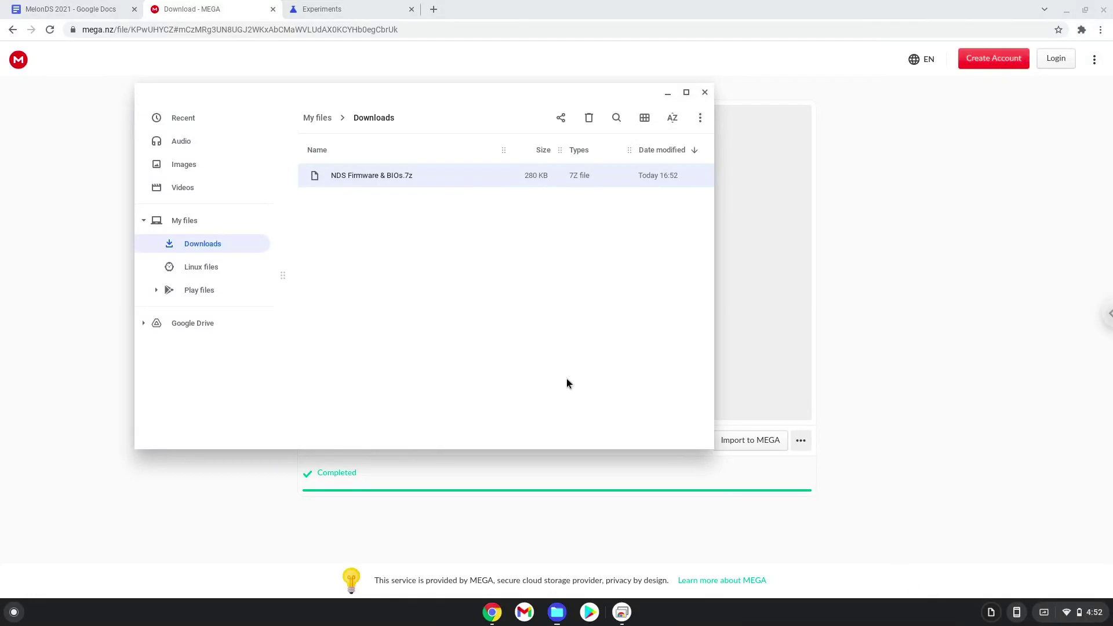
{"action": "right_click", "coordinate": [364, 180]}
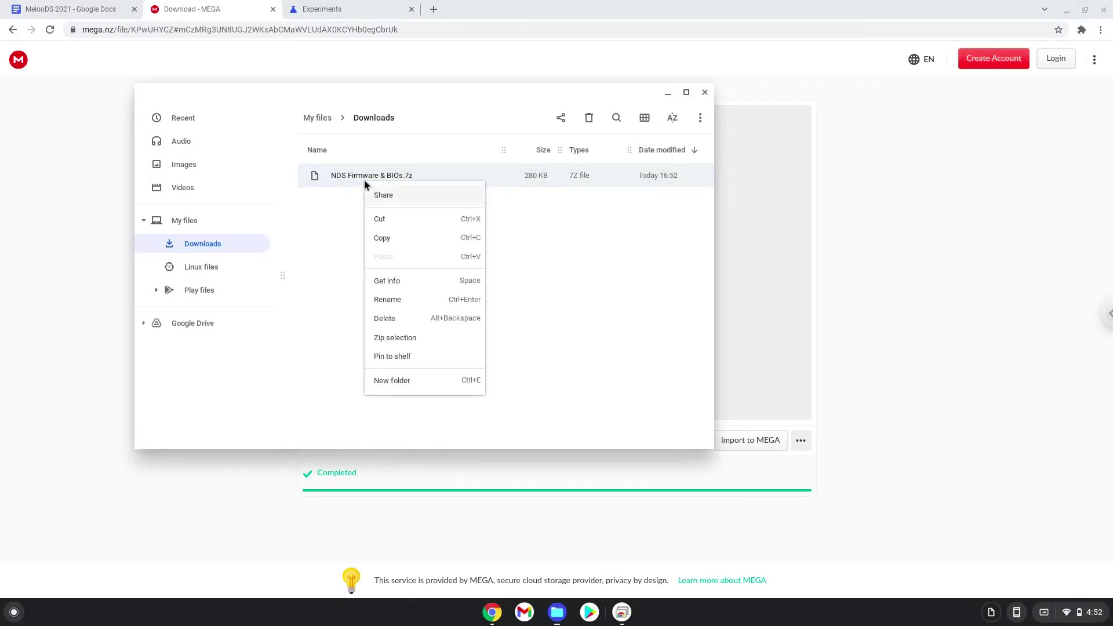
{"action": "left_click", "coordinate": [388, 220]}
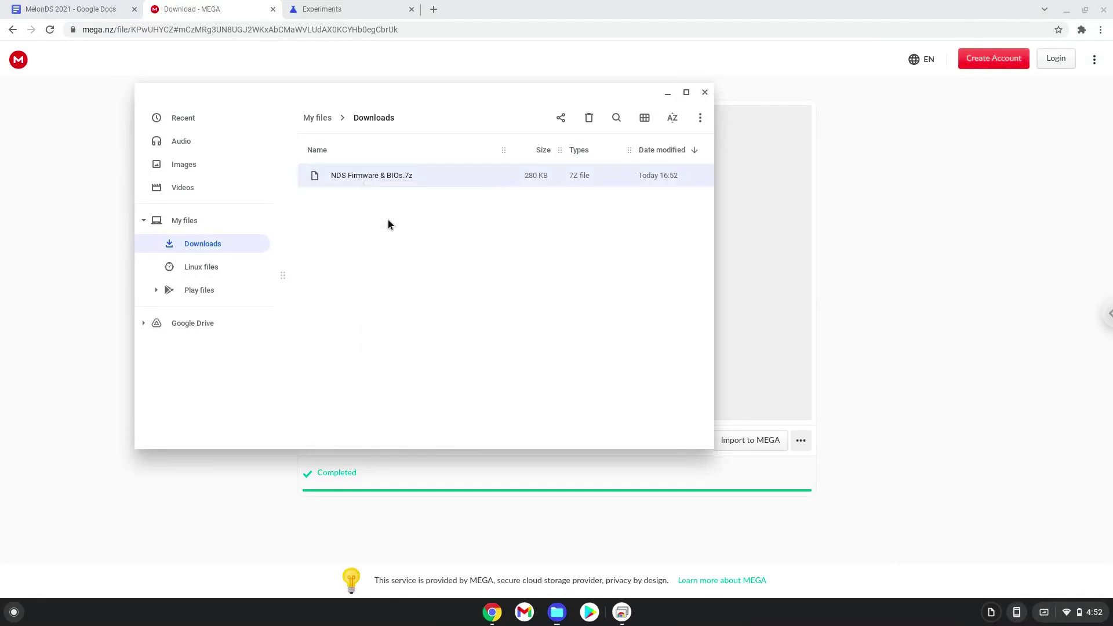
{"action": "left_click", "coordinate": [209, 273]}
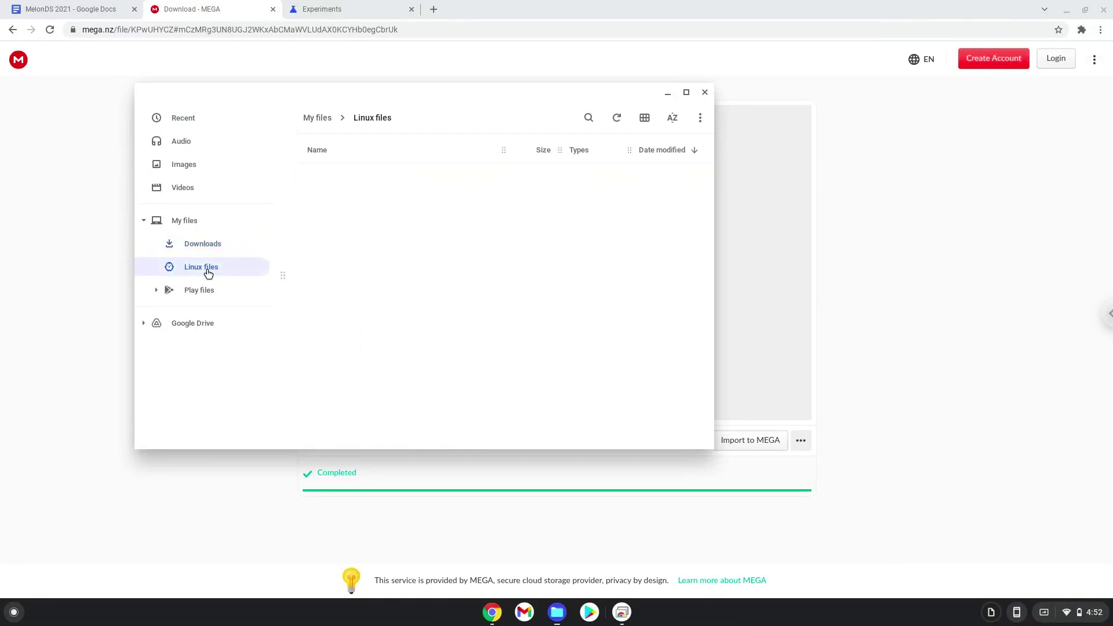
{"action": "right_click", "coordinate": [364, 271]}
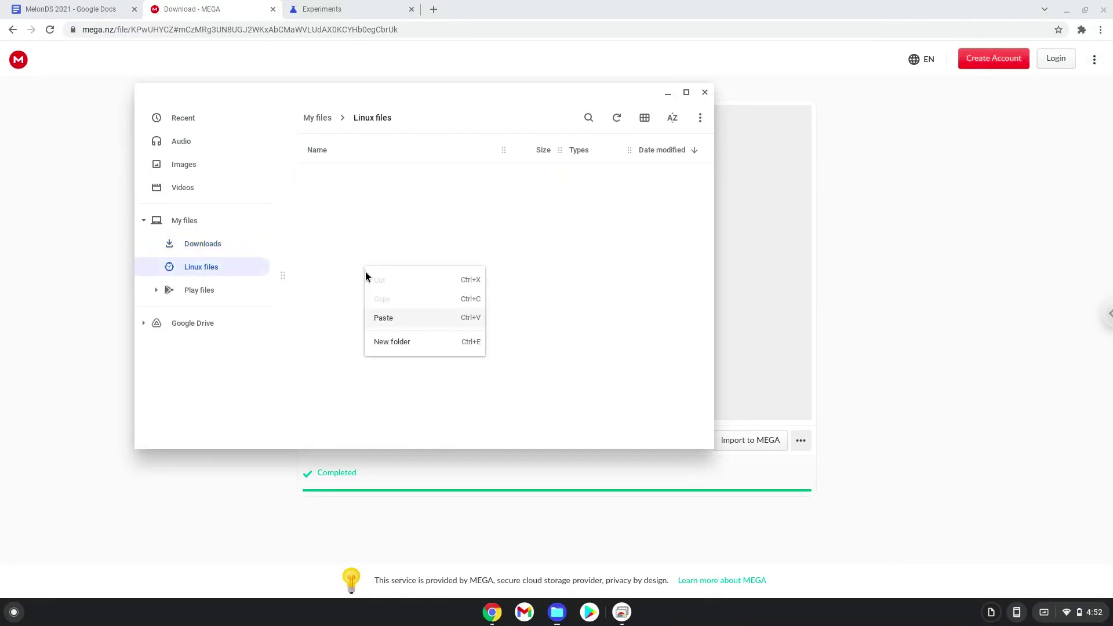
{"action": "left_click", "coordinate": [389, 317]}
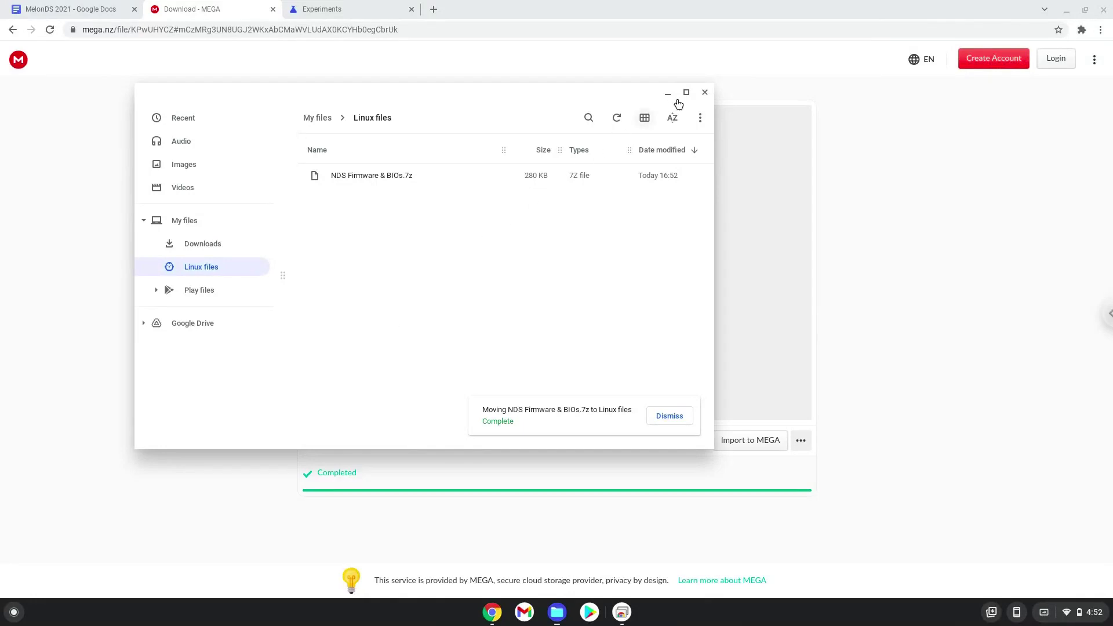
{"action": "left_click", "coordinate": [704, 92]}
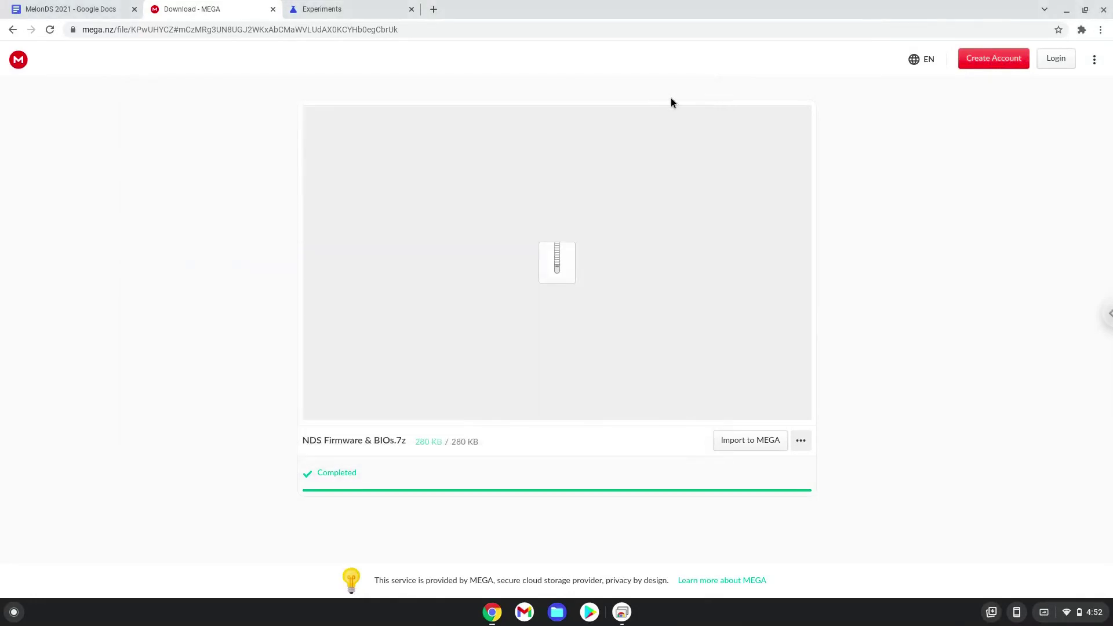
Copy the command "sudo apt update" from the MelonDS 2021 document.
{"action": "left_click", "coordinate": [44, 13]}
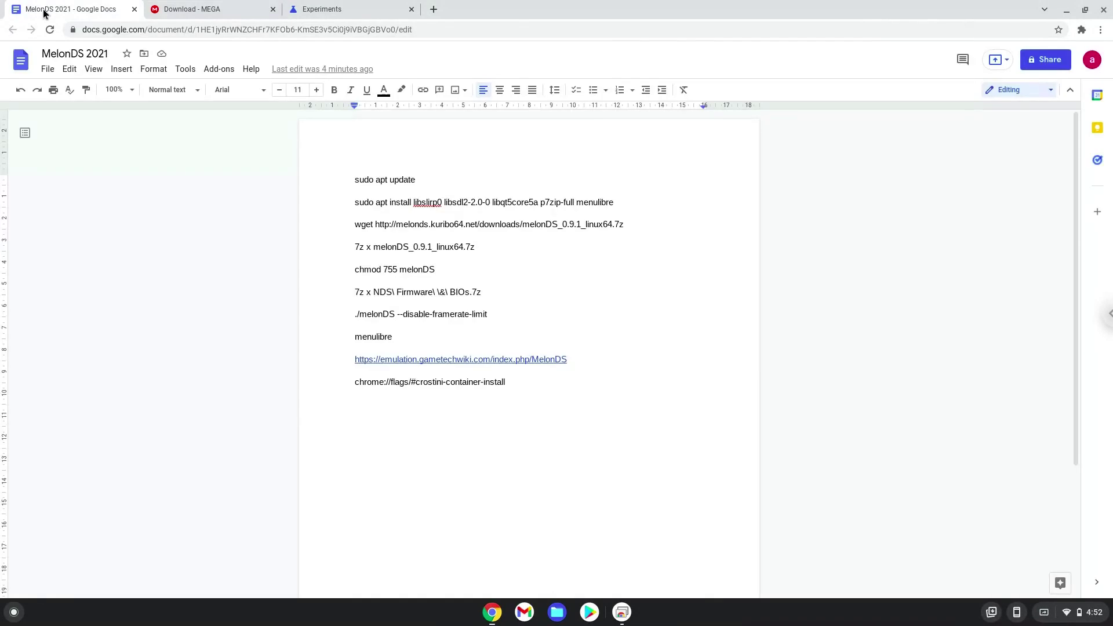
{"action": "triple_click", "coordinate": [374, 179]}
{"action": "right_click", "coordinate": [374, 179]}
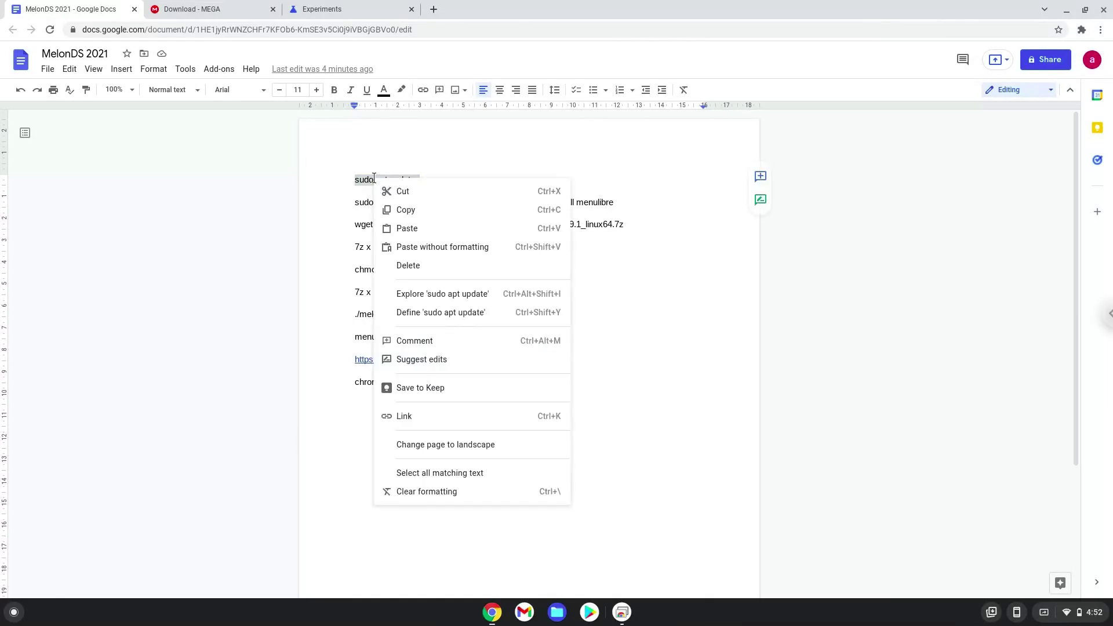
{"action": "left_click", "coordinate": [409, 210]}
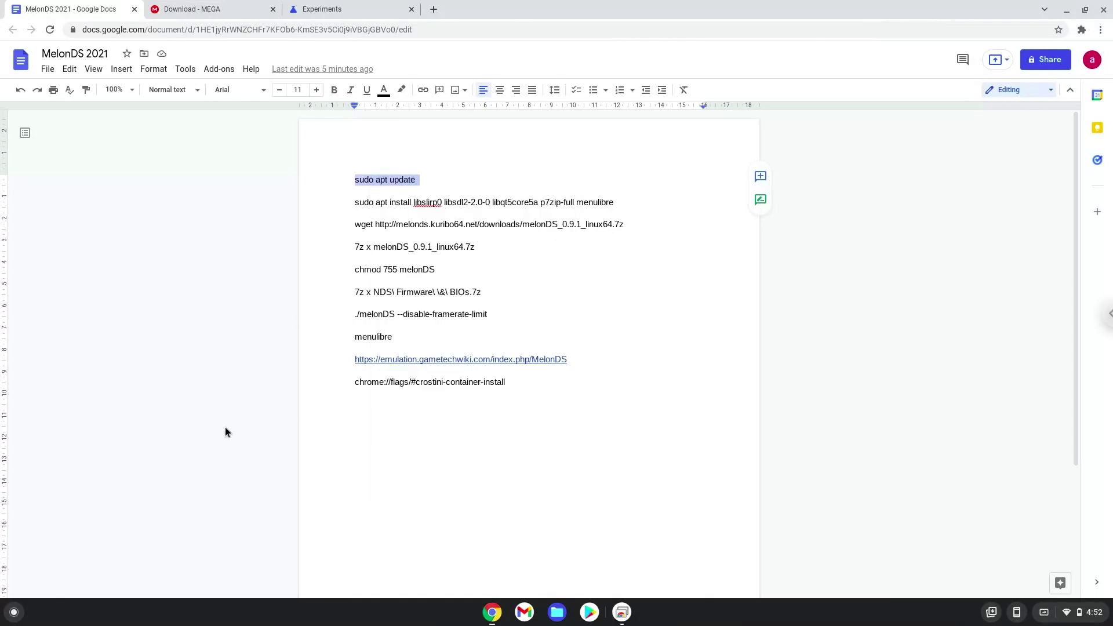
Switch to the Terminal app, maximize its window and run the copied "sudo apt update" command.
{"action": "left_click", "coordinate": [13, 613]}
{"action": "type", "text": "ter"}
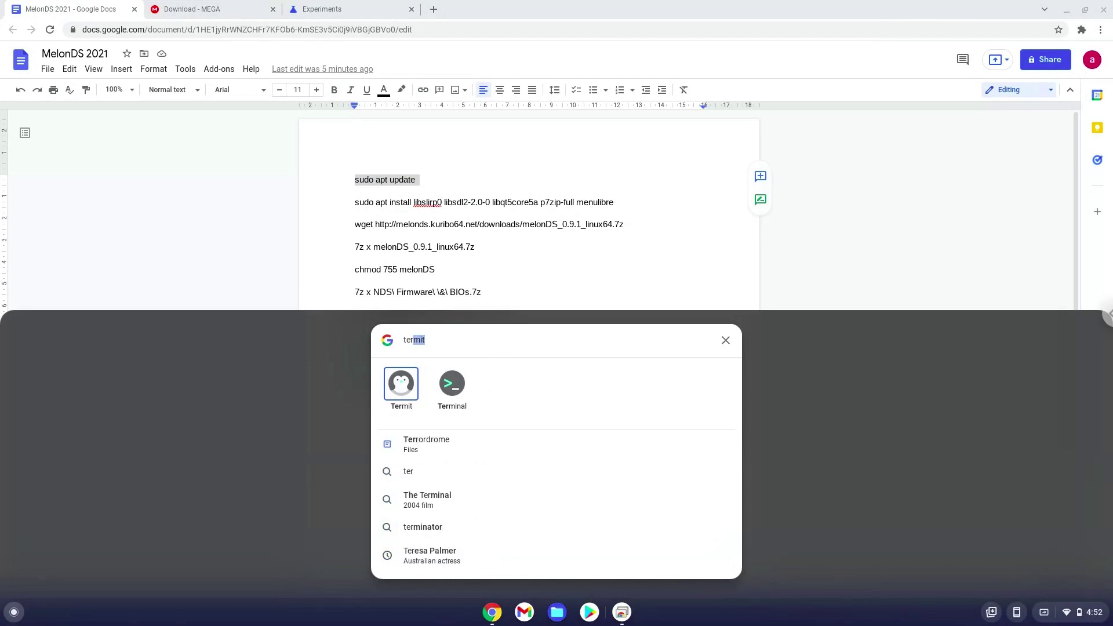
{"action": "left_click", "coordinate": [460, 376]}
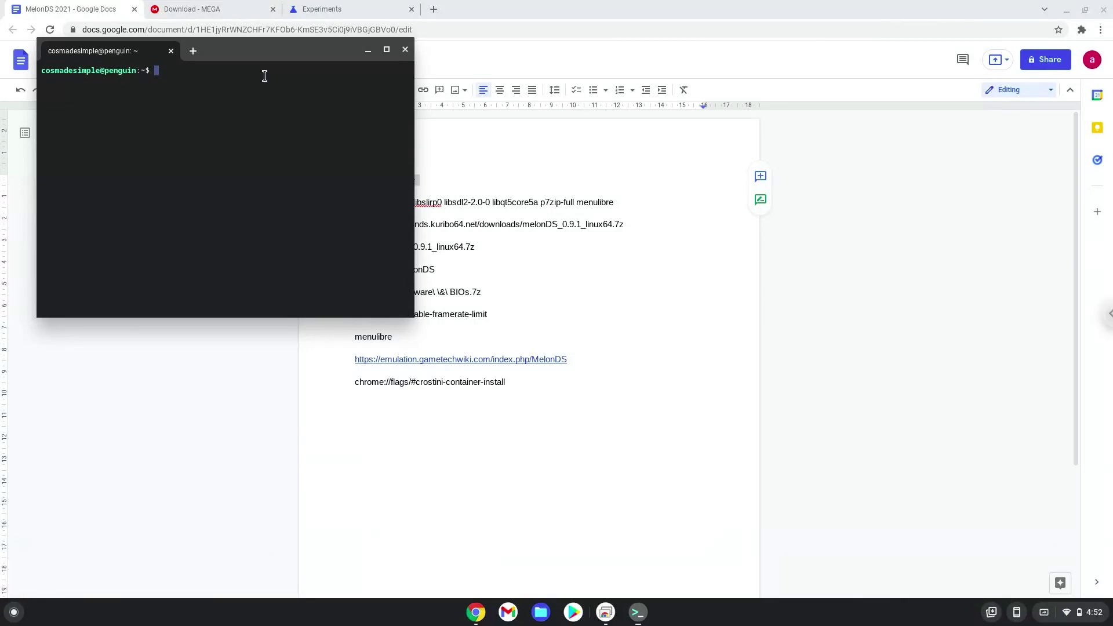
{"action": "double_click", "coordinate": [247, 53]}
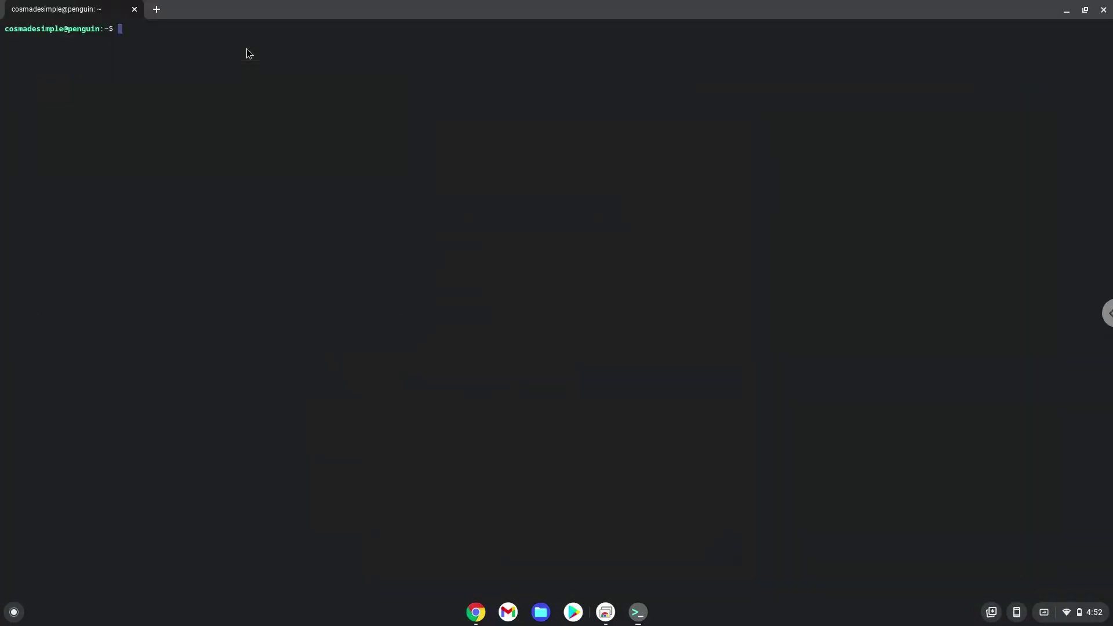
{"action": "key", "text": "ctrl+shift+v"}
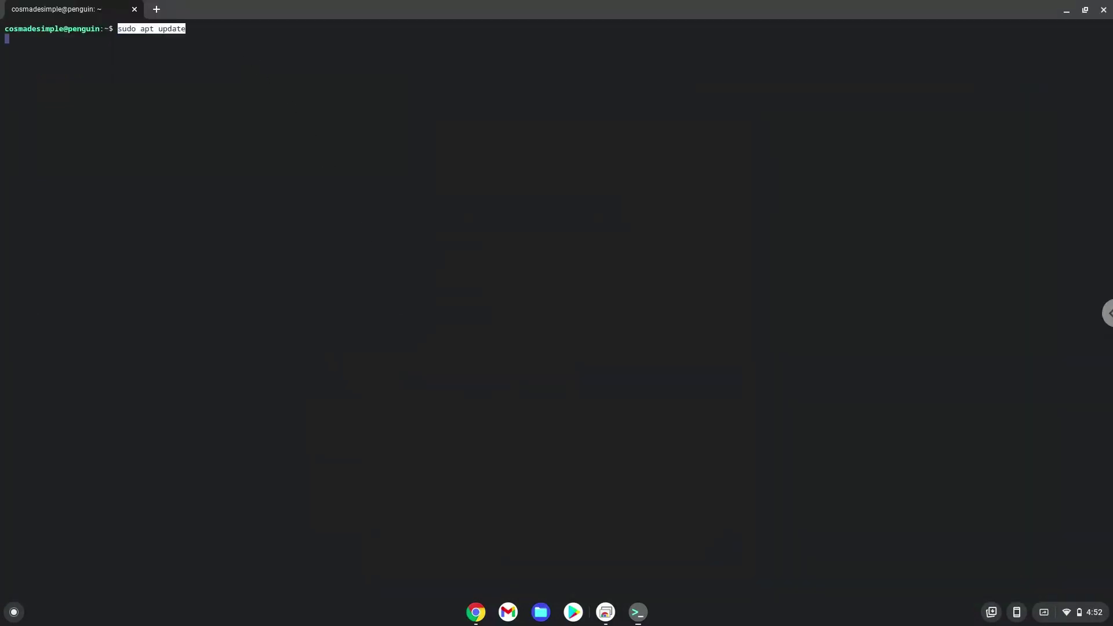
Run the pasted "sudo apt update", switch to Chrome and copy the "sudo apt install libslirp0 libsdl2-2.0-0 libqt5core5a p7zip-full menulibre" command from the MelonDS 2021 document.
{"action": "key", "text": "Return"}
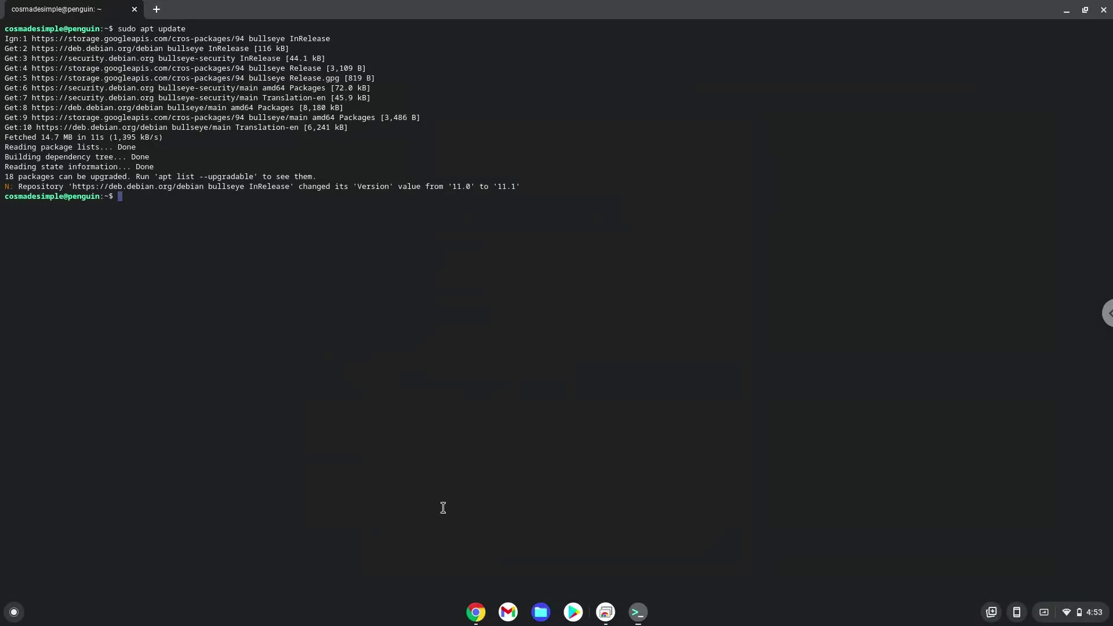
{"action": "left_click", "coordinate": [475, 613]}
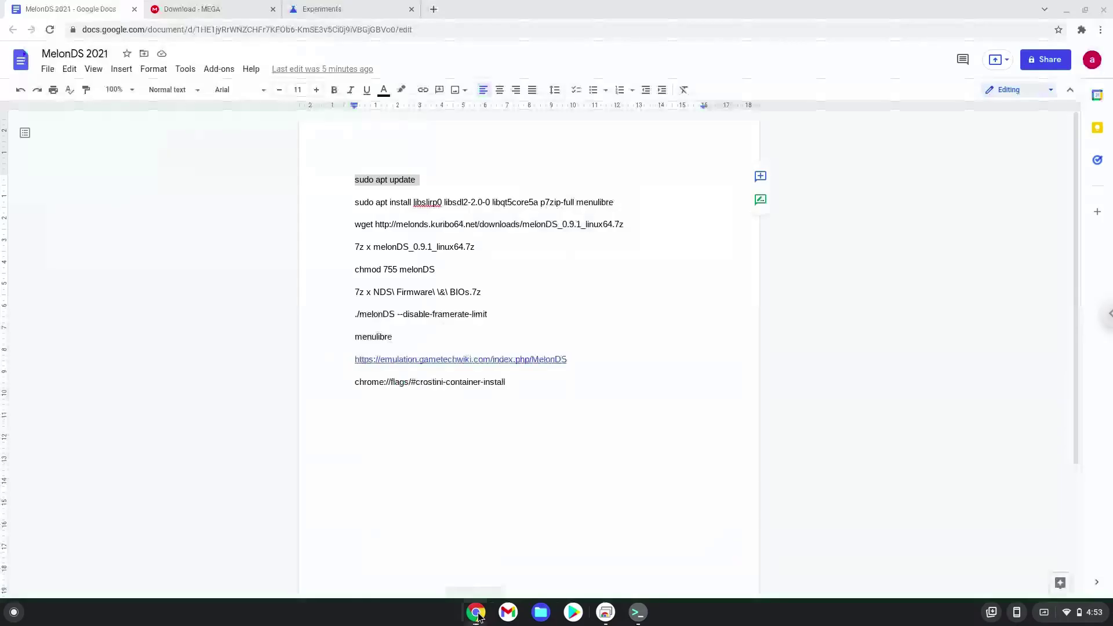
{"action": "triple_click", "coordinate": [425, 201]}
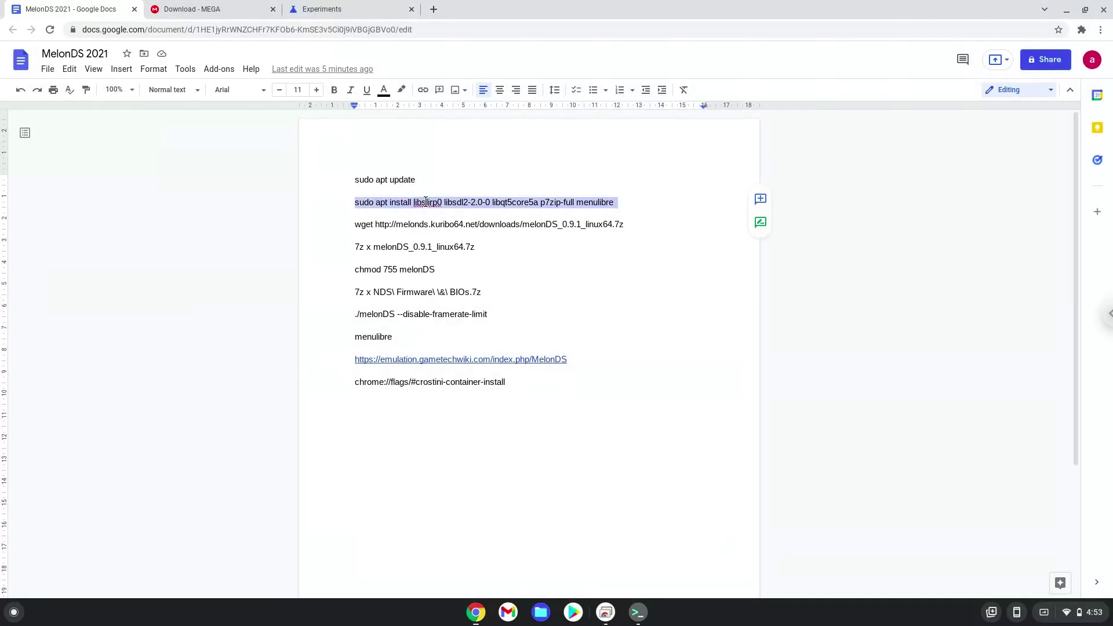
{"action": "right_click", "coordinate": [425, 201]}
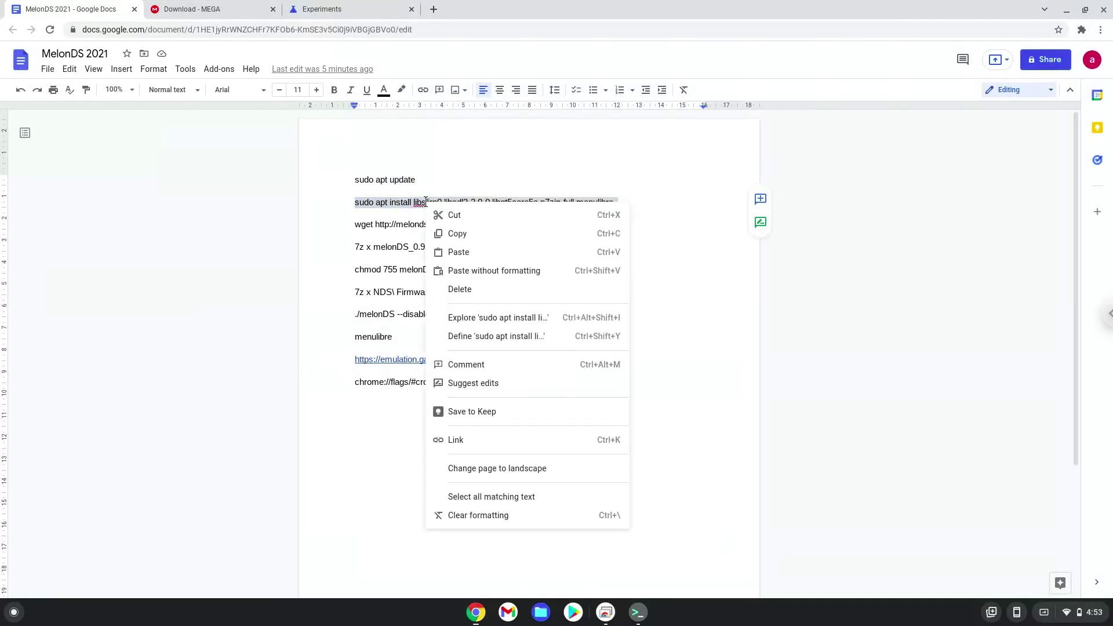
{"action": "left_click", "coordinate": [455, 233]}
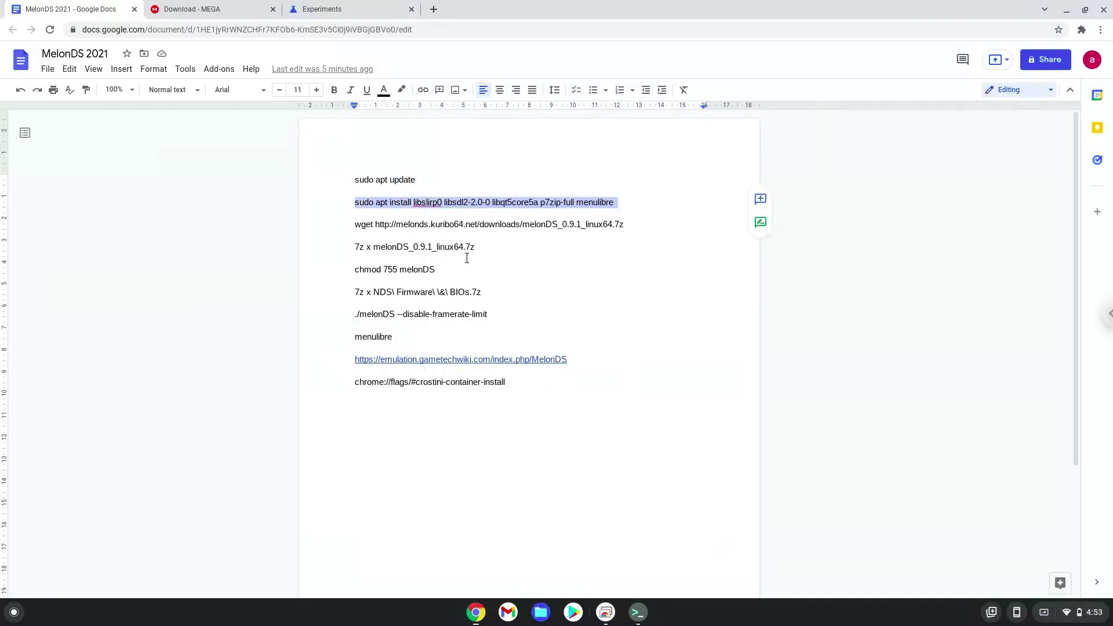
Switch to Terminal, run the copied "sudo apt install libslirp0 libsdl2-2.0-0 libqt5core5a p7zip-full menulibre" command and accept the package installation.
{"action": "left_click", "coordinate": [637, 618]}
{"action": "key", "text": "ctrl+shift+v"}
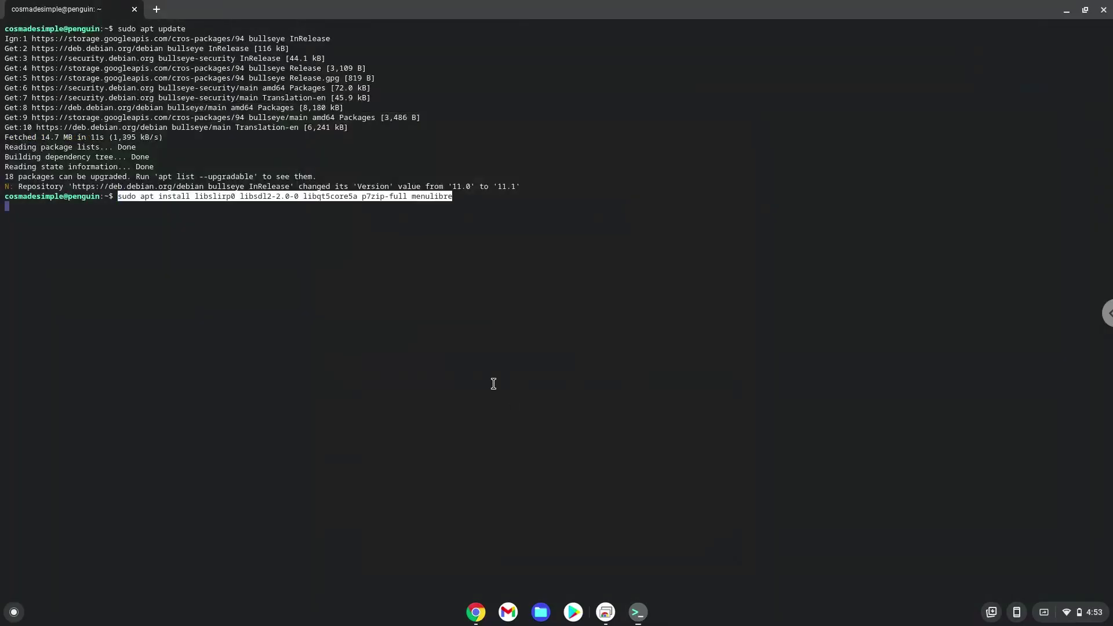
{"action": "key", "text": "Return"}
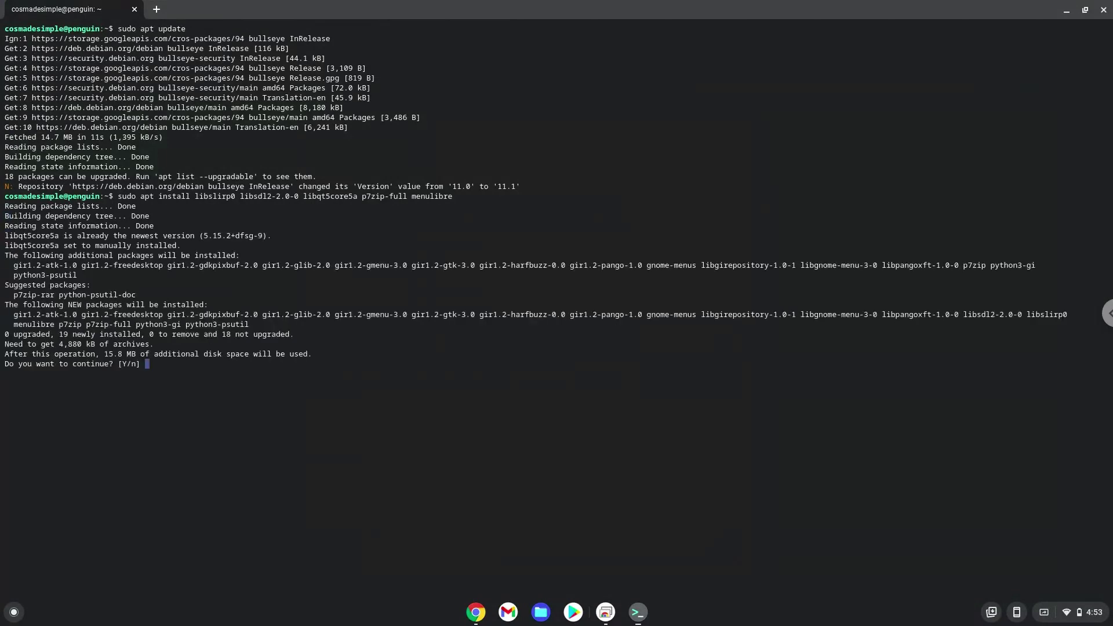
{"action": "key", "text": "Return"}
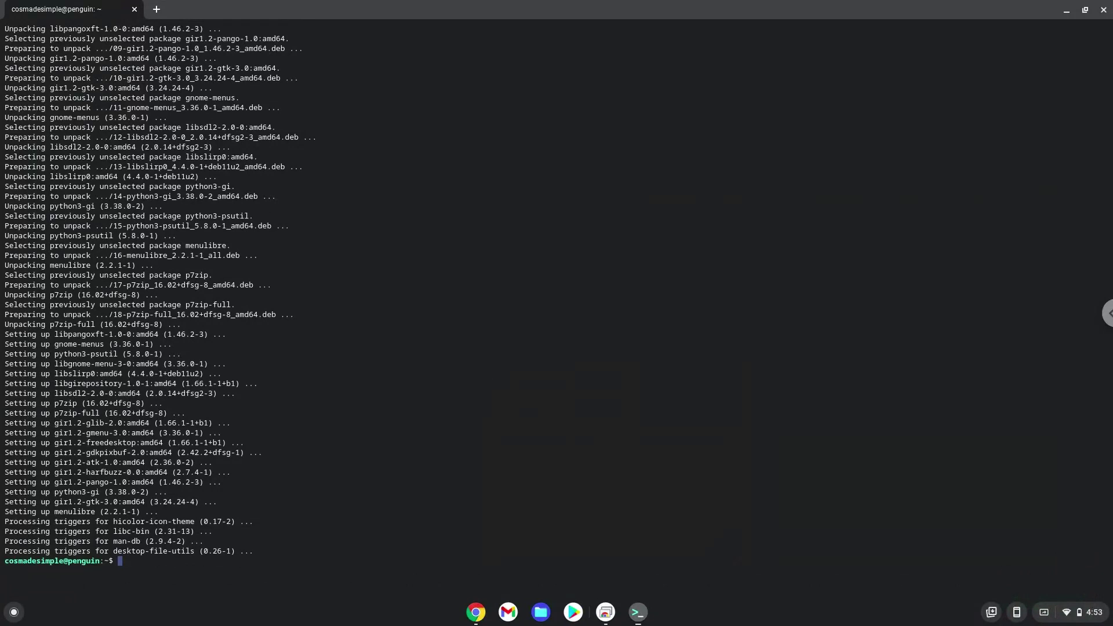
{"action": "left_click", "coordinate": [471, 613]}
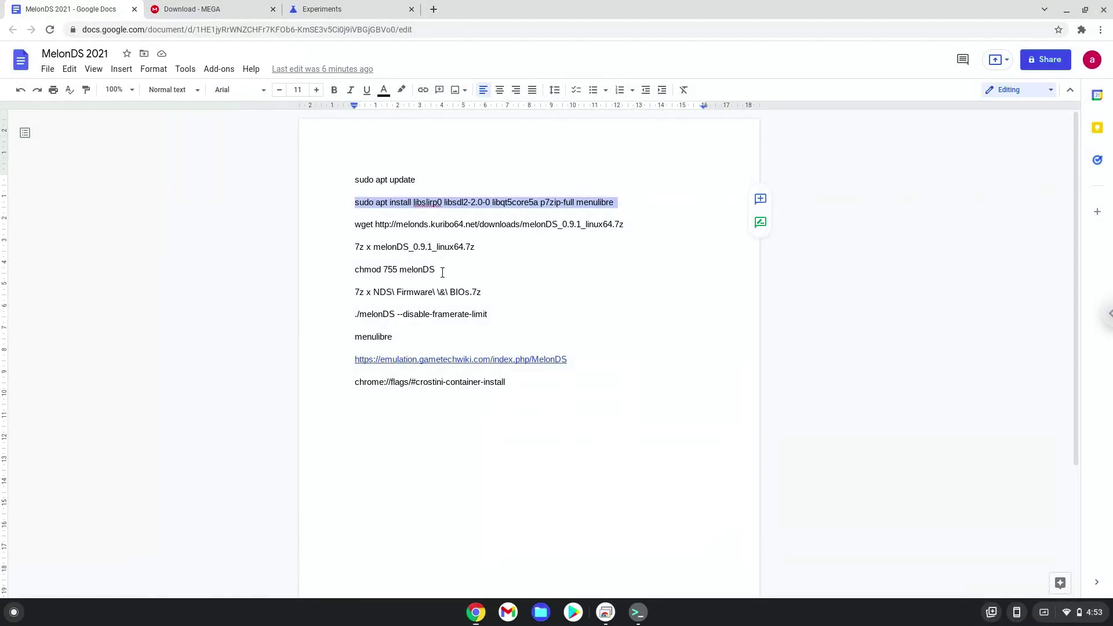
{"action": "triple_click", "coordinate": [430, 225]}
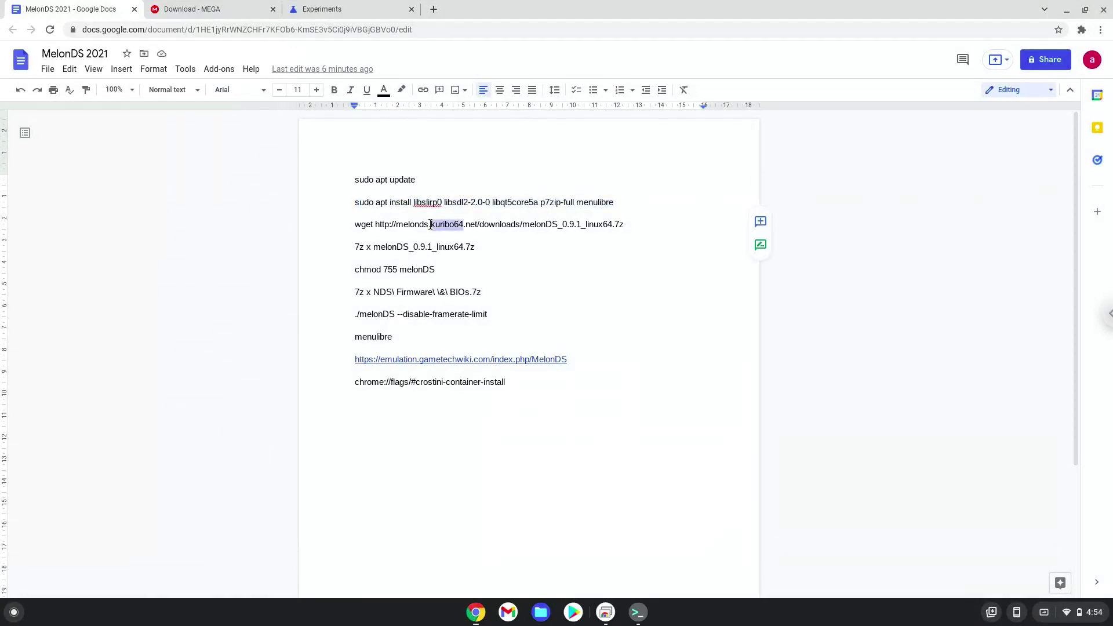
{"action": "right_click", "coordinate": [430, 224]}
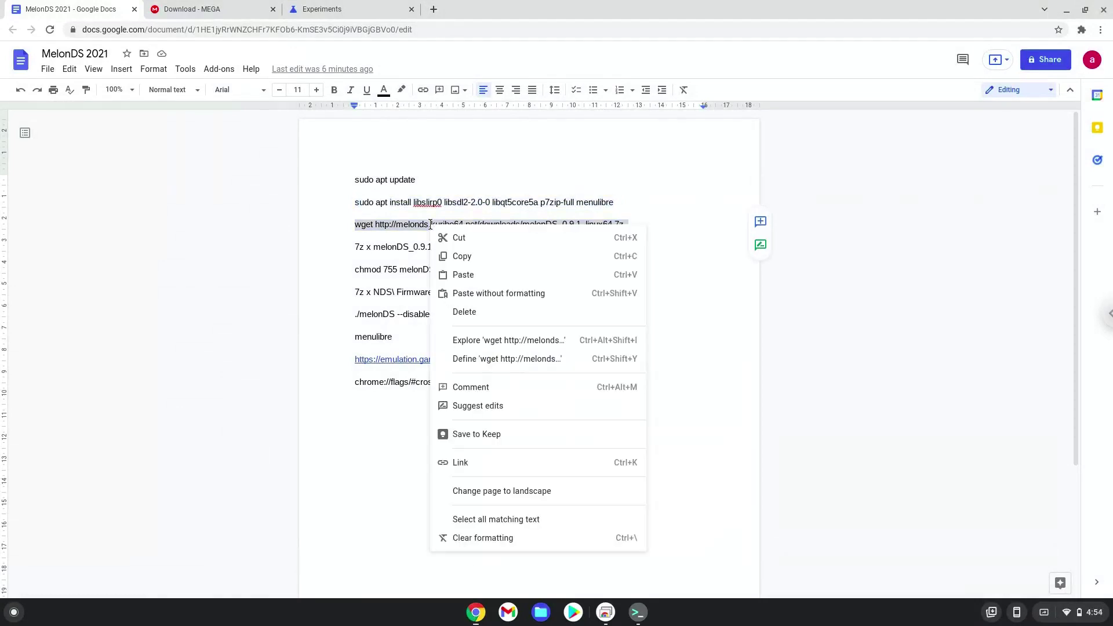
{"action": "left_click", "coordinate": [457, 254]}
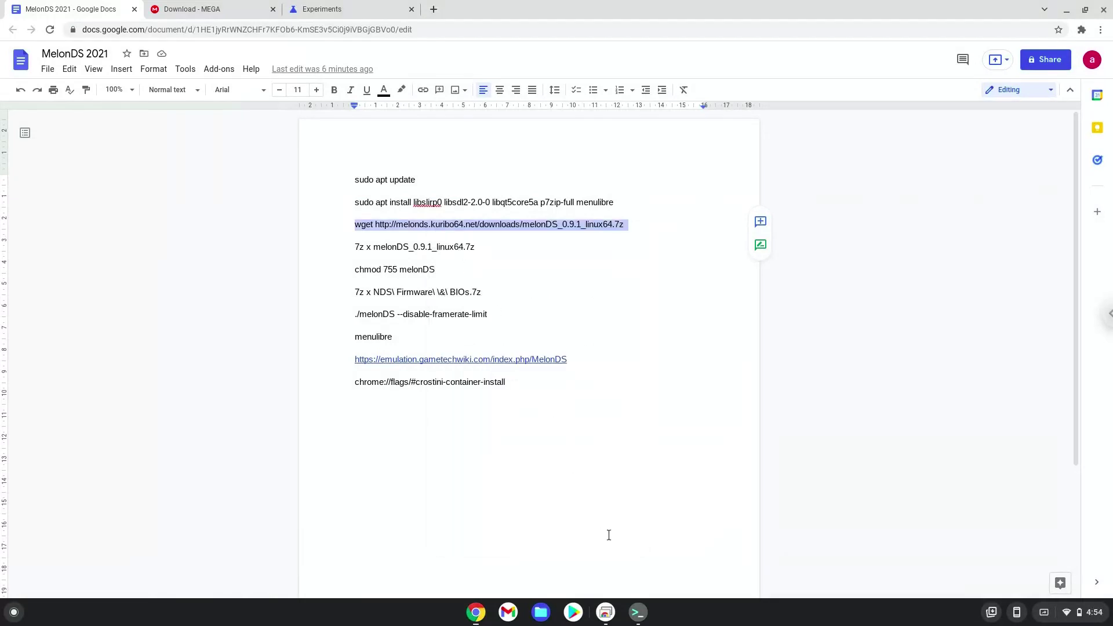
{"action": "left_click", "coordinate": [637, 612]}
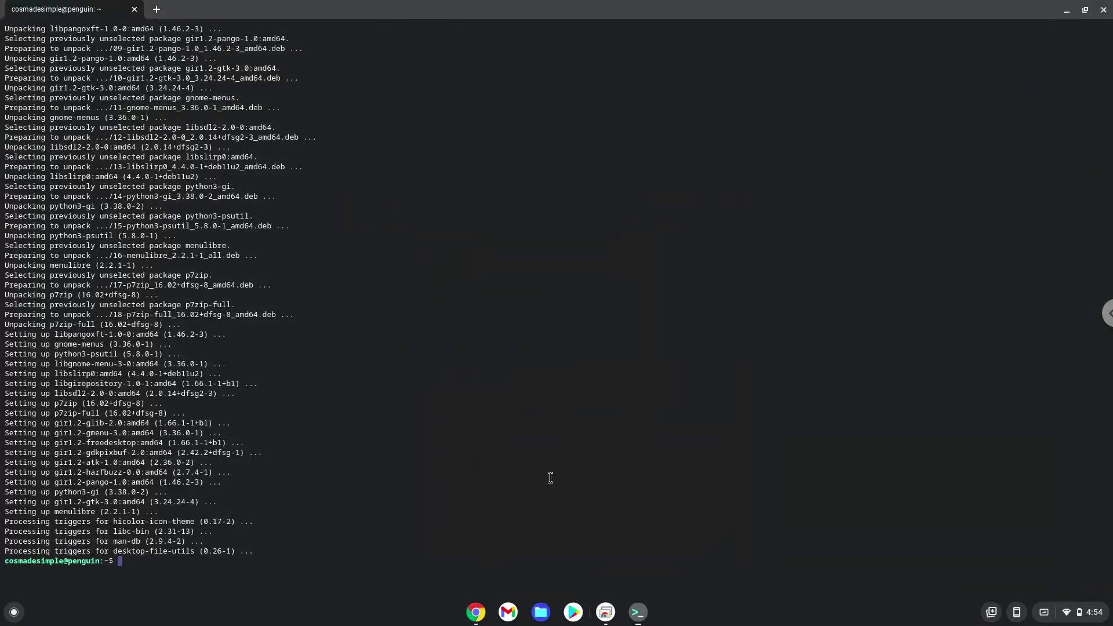
{"action": "key", "text": "ctrl+shift+v"}
{"action": "key", "text": "Return"}
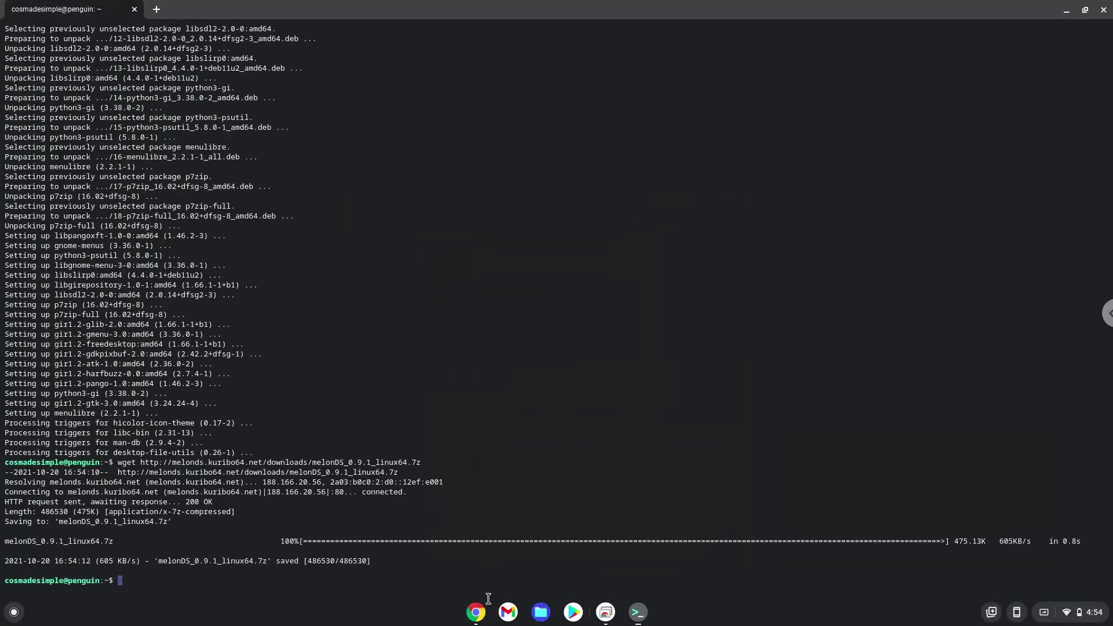
Extract the melonDS archive by copying "7z x melonDS_0.9.1_linux64.7z" from the document in Chrome and running it in Terminal.
{"action": "left_click", "coordinate": [476, 614]}
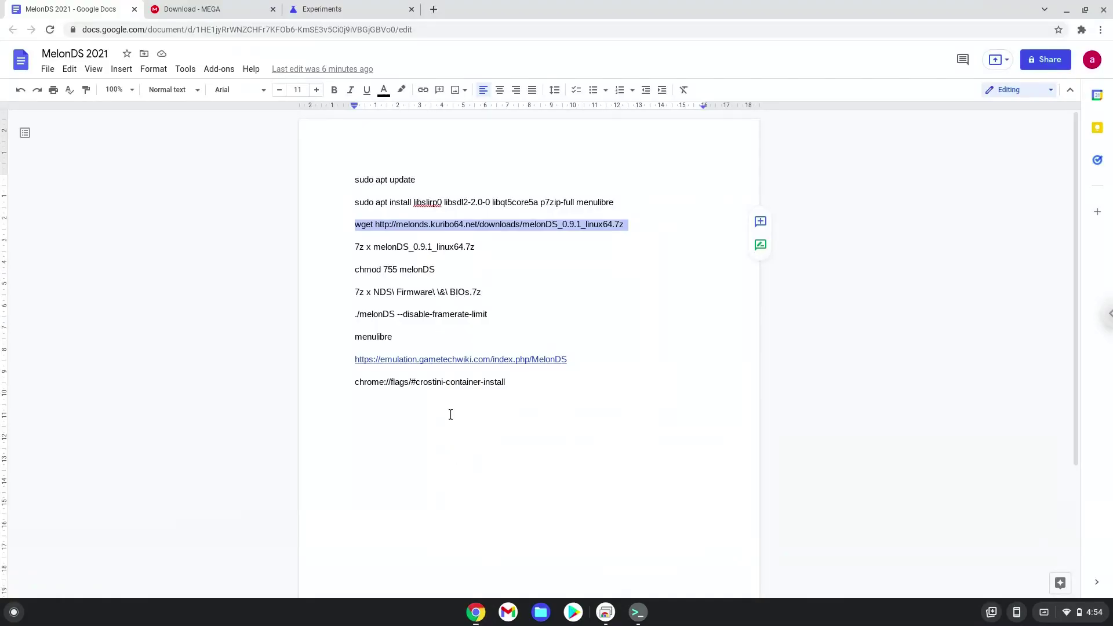
{"action": "triple_click", "coordinate": [420, 248]}
{"action": "right_click", "coordinate": [420, 248]}
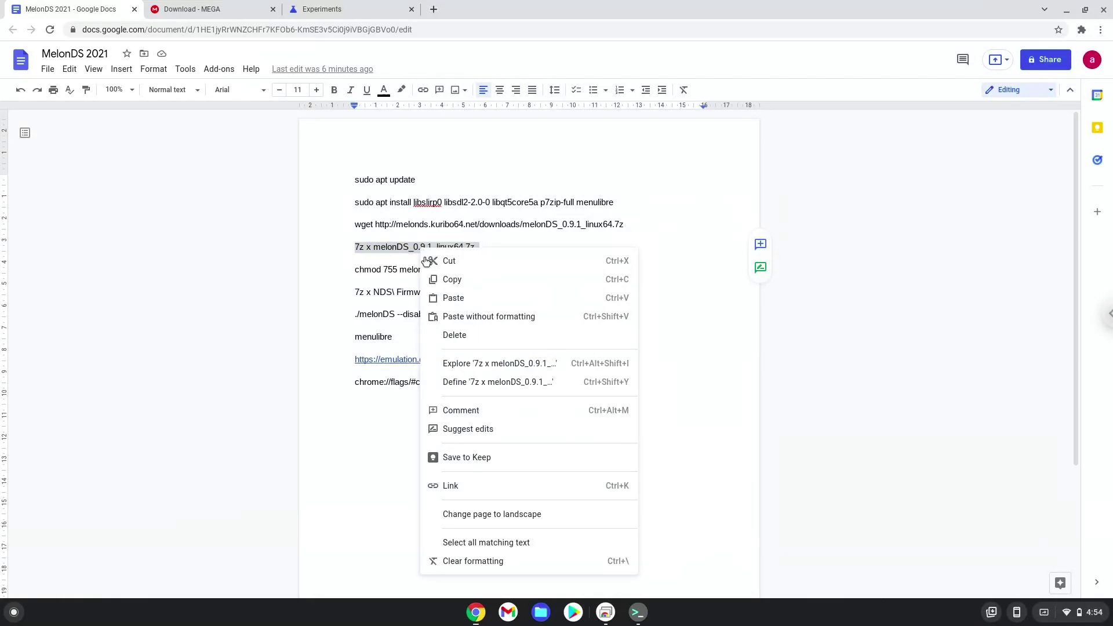
{"action": "left_click", "coordinate": [448, 279]}
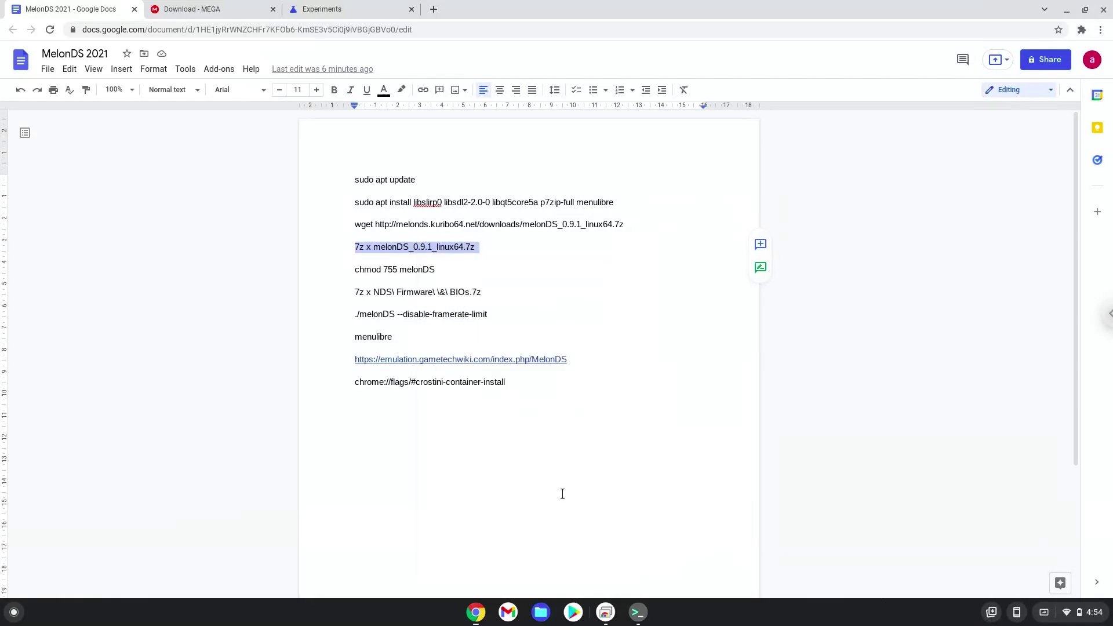
{"action": "left_click", "coordinate": [637, 612]}
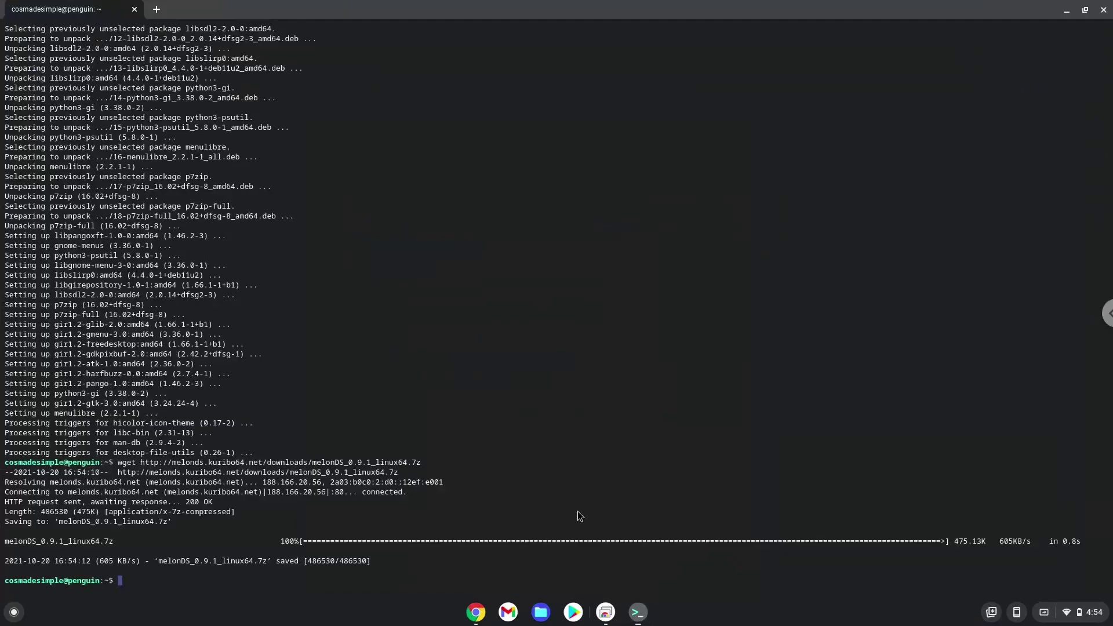
{"action": "key", "text": "ctrl+shift+v"}
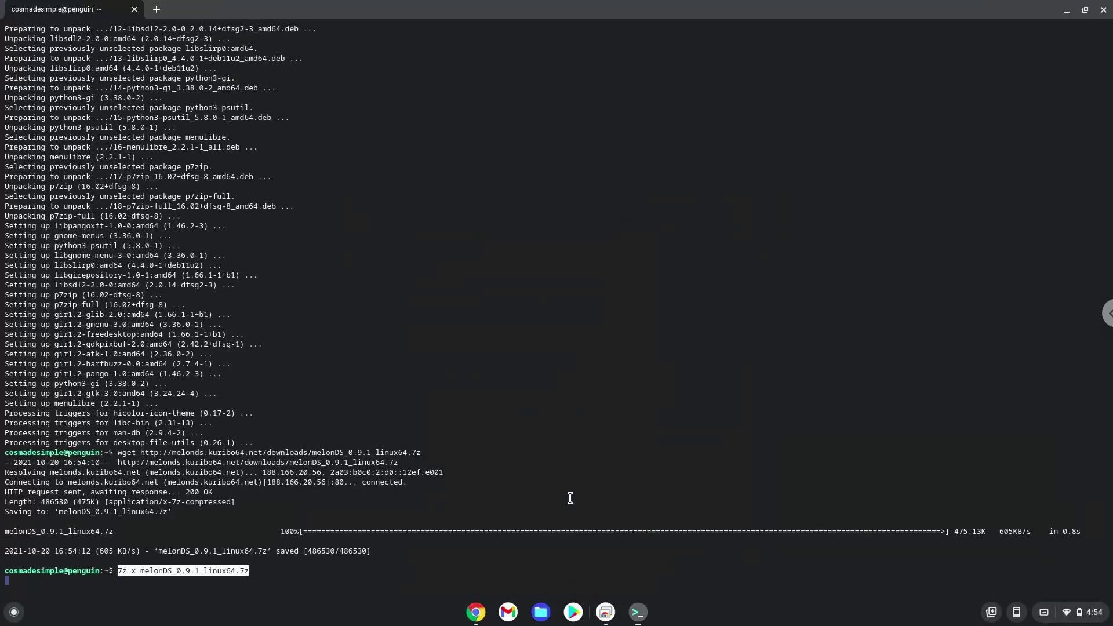
{"action": "key", "text": "Return"}
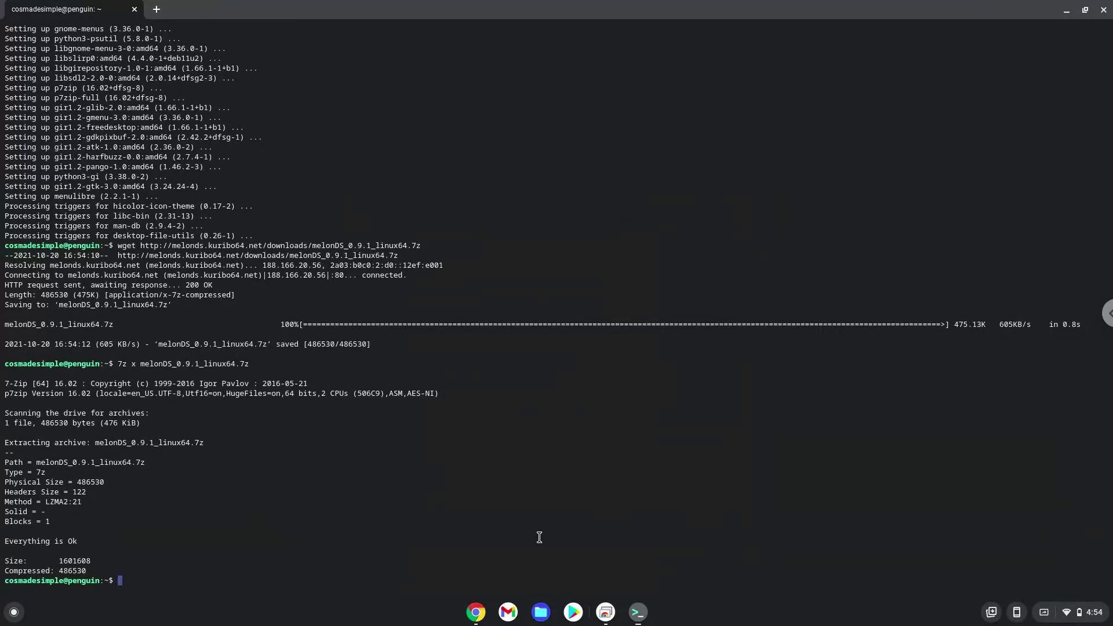
Make melonDS executable by copying "chmod 755 melonDS" from the document in Chrome and running it in Terminal.
{"action": "left_click", "coordinate": [480, 618]}
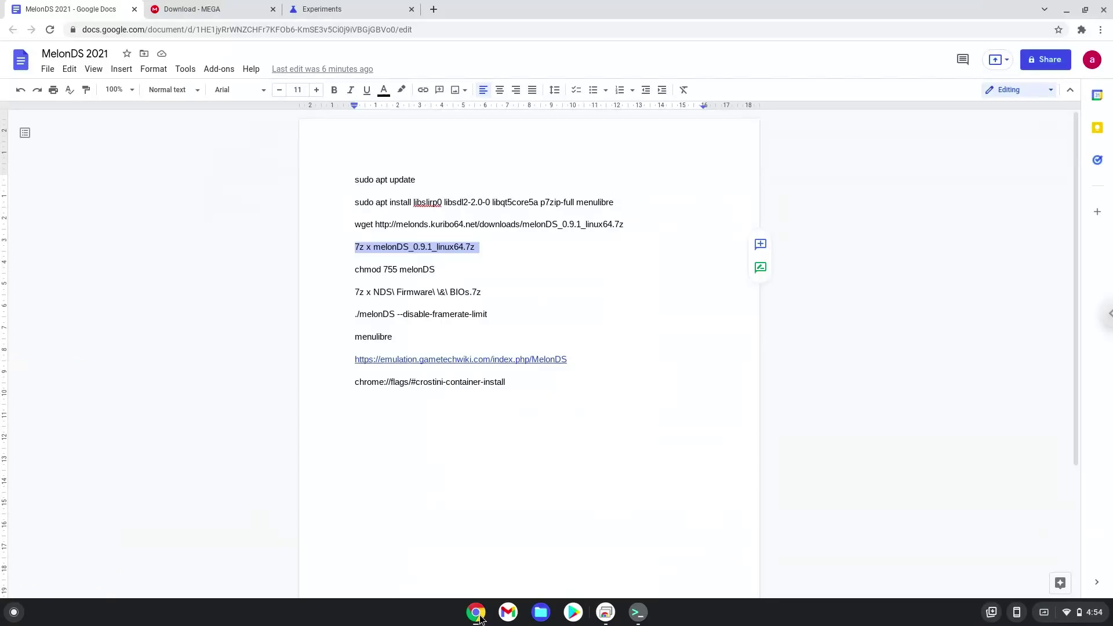
{"action": "triple_click", "coordinate": [386, 268]}
{"action": "right_click", "coordinate": [386, 269]}
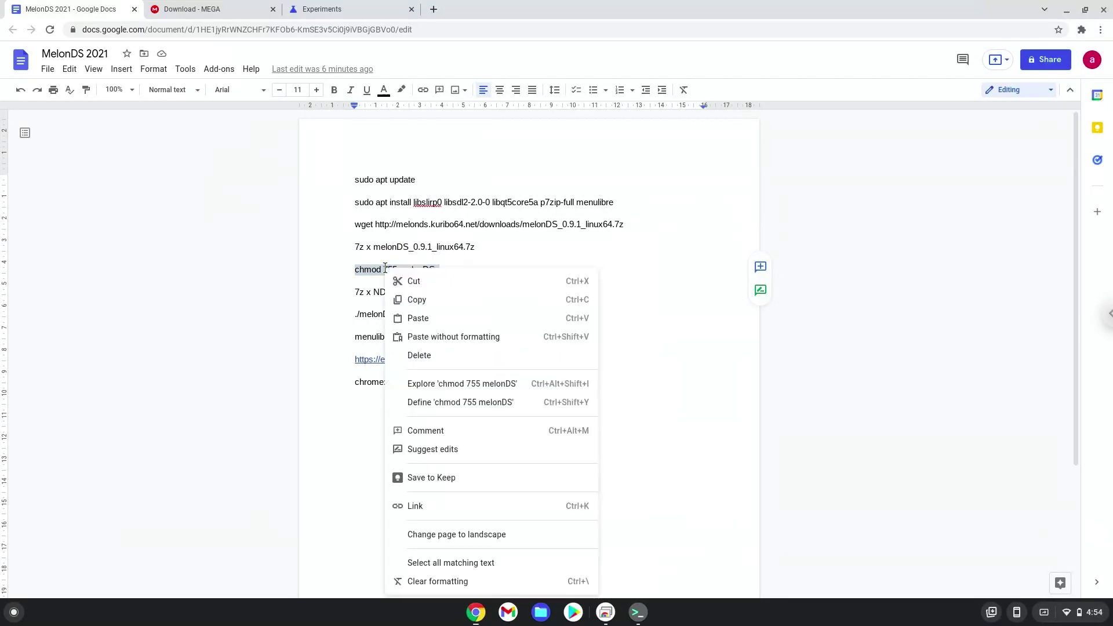
{"action": "left_click", "coordinate": [413, 300]}
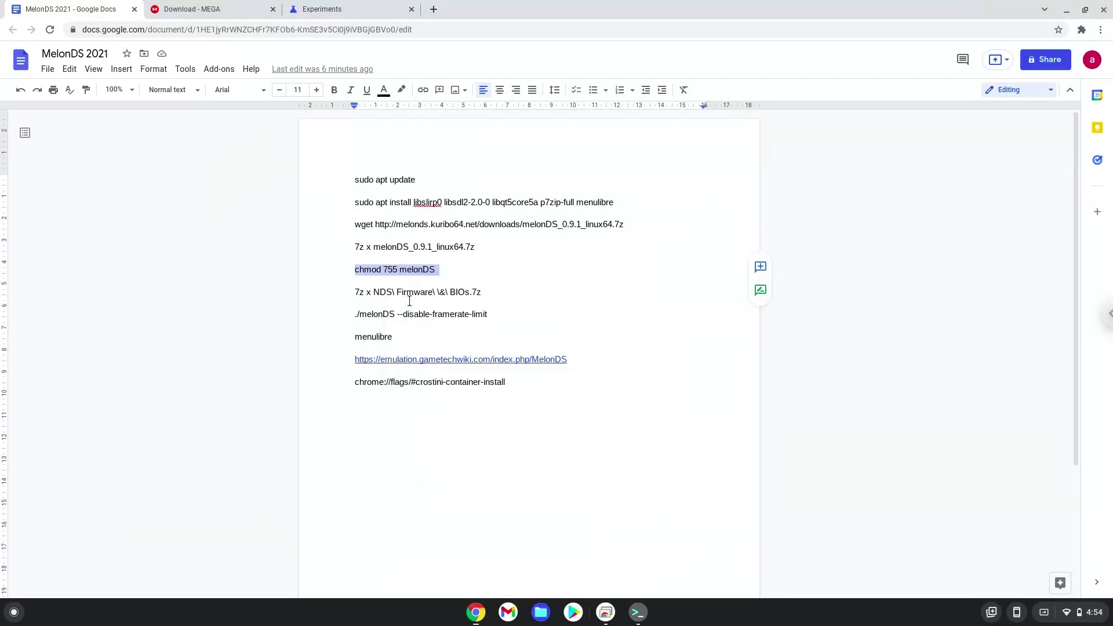
{"action": "left_click", "coordinate": [636, 613]}
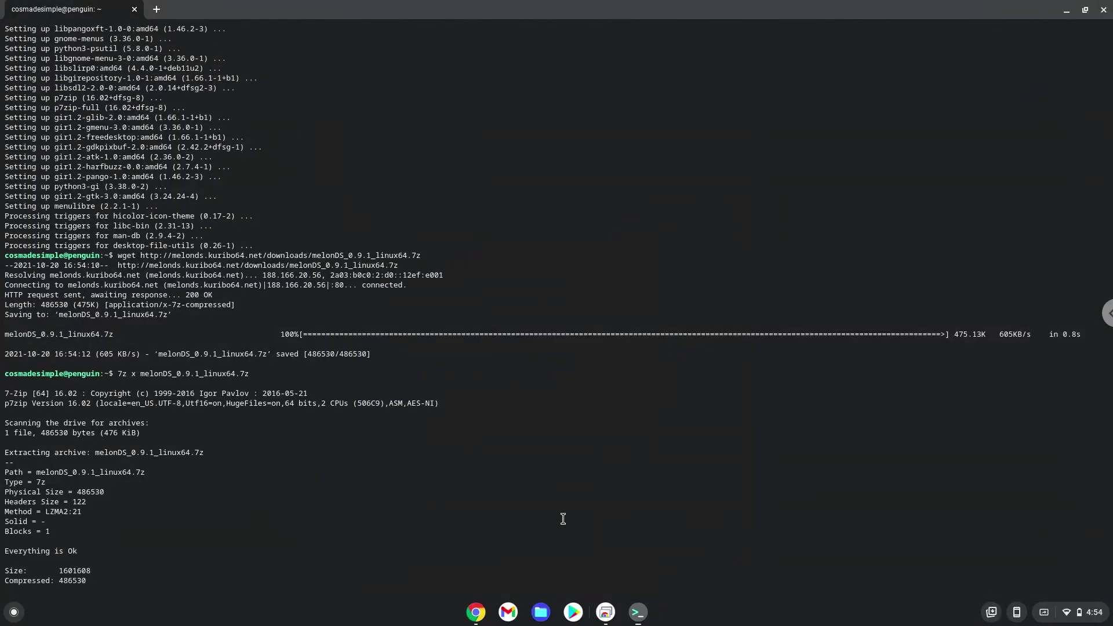
{"action": "key", "text": "ctrl+shift+v"}
{"action": "key", "text": "Return"}
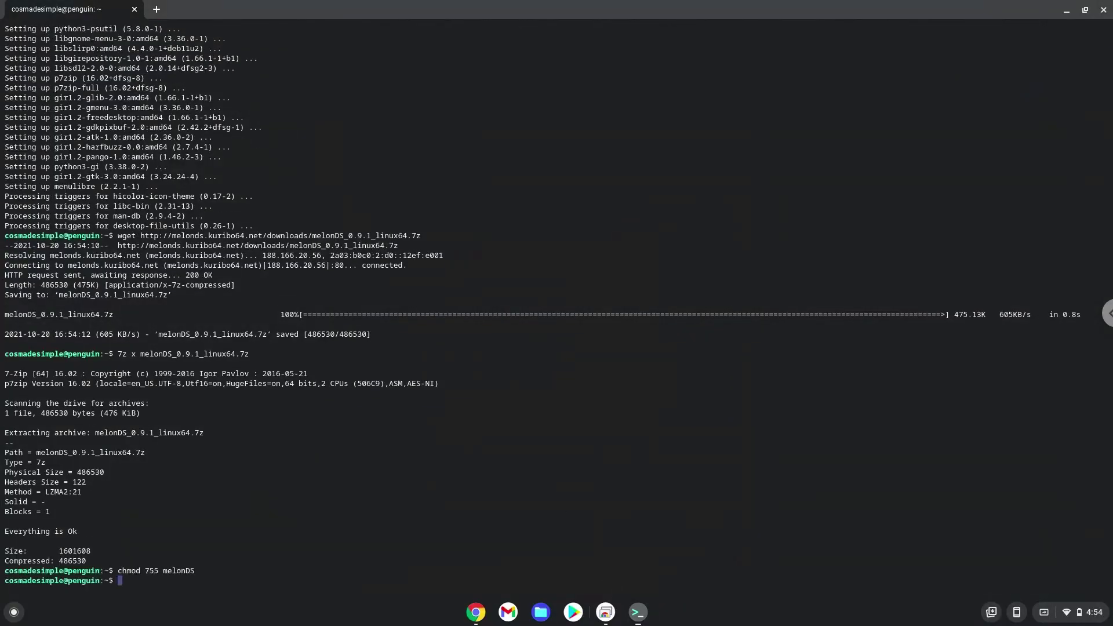
Extract the firmware and BIOS archive by copying "7z x NDS\ Firmware\ \&\ BIOs.7z" from the document in Chrome and running it in Terminal.
{"action": "left_click", "coordinate": [476, 613]}
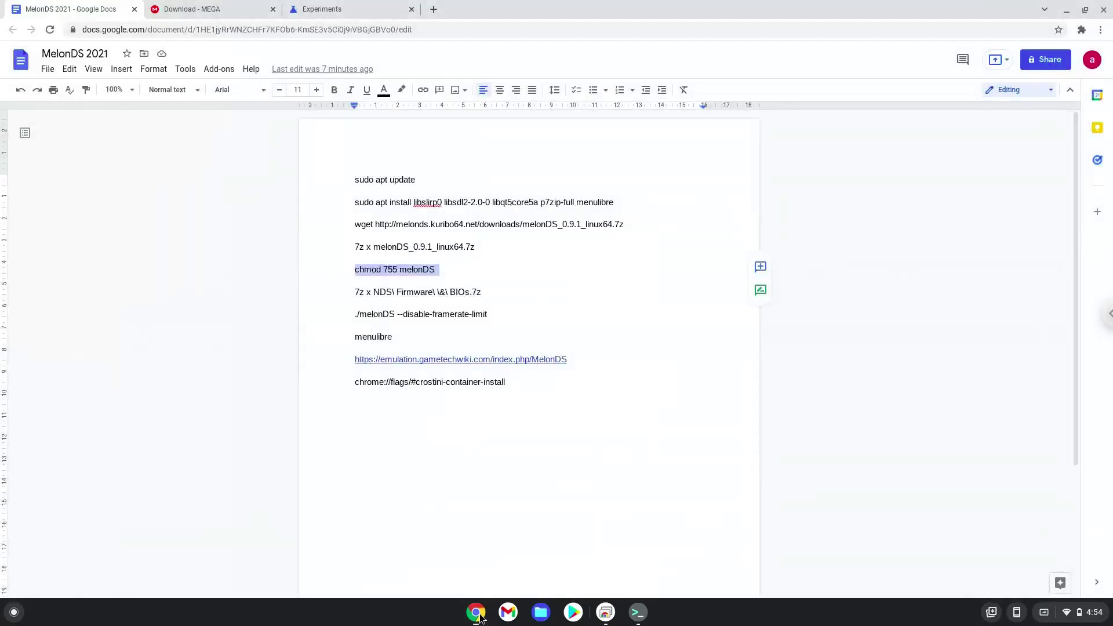
{"action": "triple_click", "coordinate": [390, 292]}
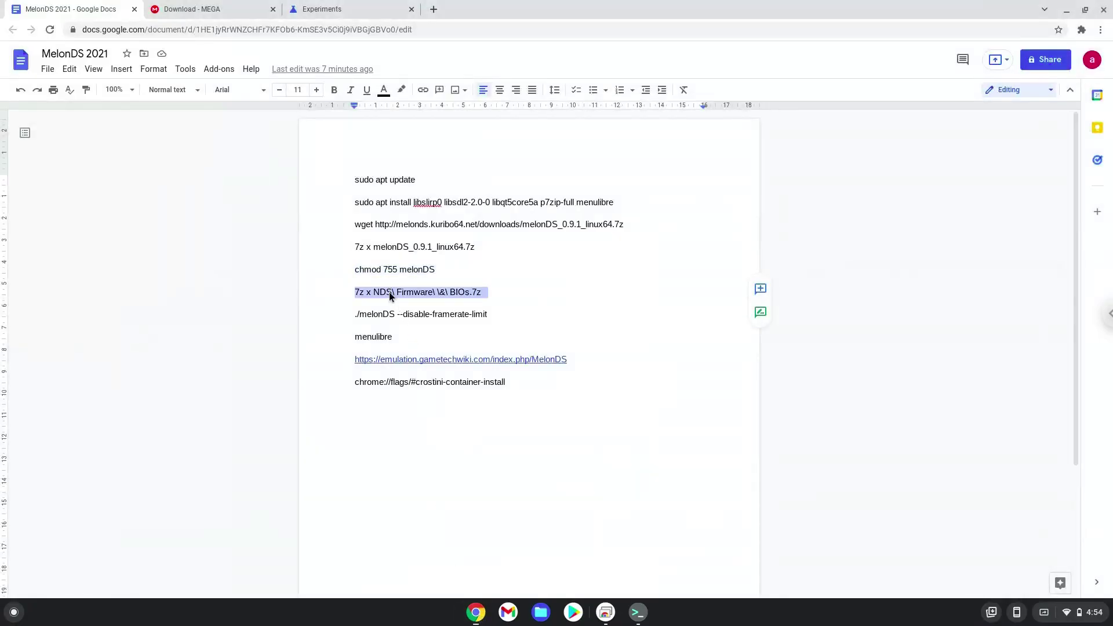
{"action": "right_click", "coordinate": [389, 293]}
{"action": "left_click", "coordinate": [423, 305]}
{"action": "left_click", "coordinate": [637, 612]}
{"action": "key", "text": "ctrl+shift+v"}
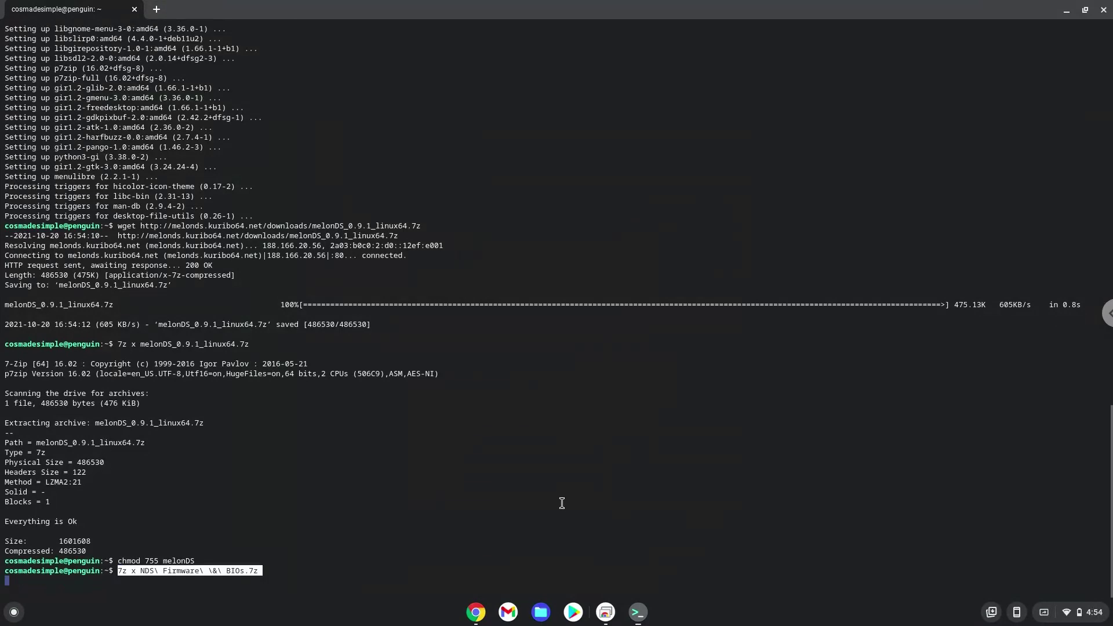
{"action": "key", "text": "Return"}
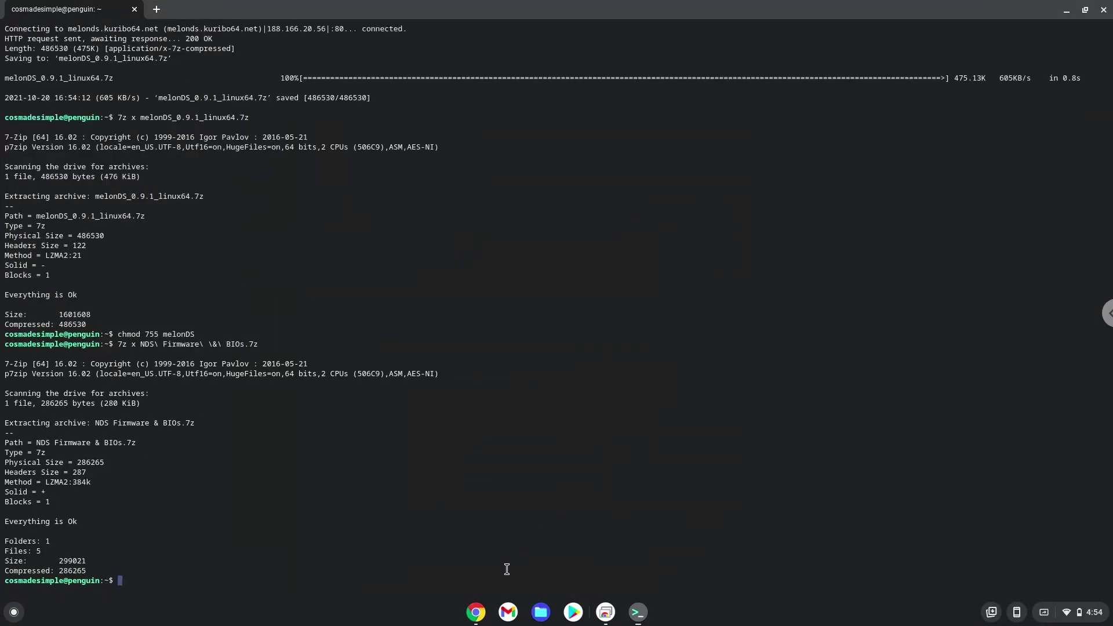
Launch melonDS by copying "./melonDS --disable-framerate-limit" from the document in Chrome and running it in Terminal, and maximize the emulator window.
{"action": "left_click", "coordinate": [479, 616]}
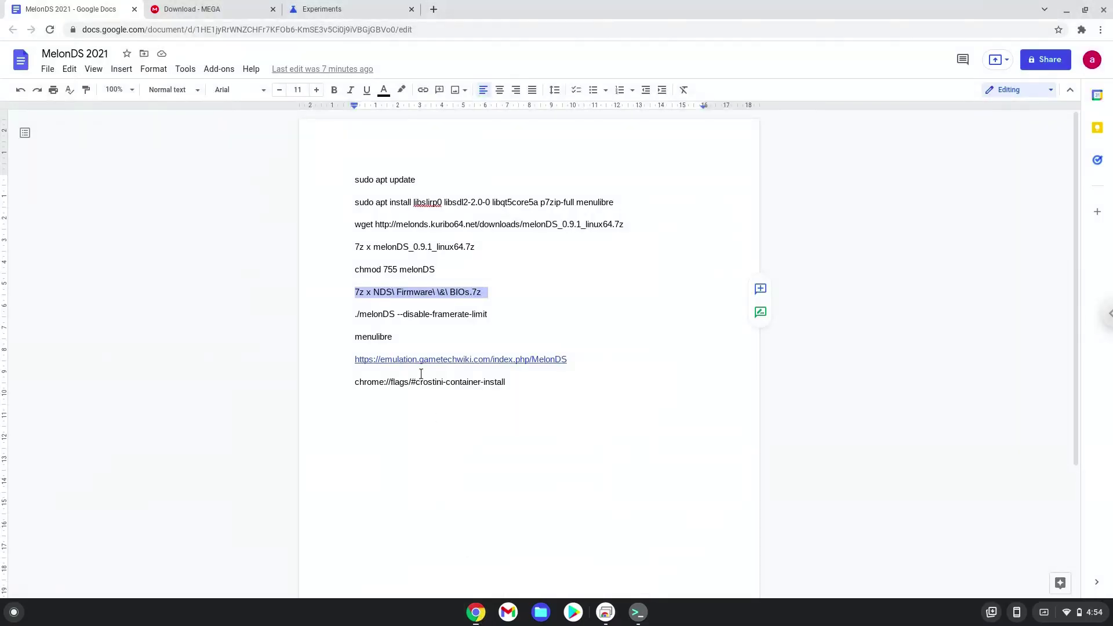
{"action": "triple_click", "coordinate": [410, 315]}
{"action": "right_click", "coordinate": [409, 314]}
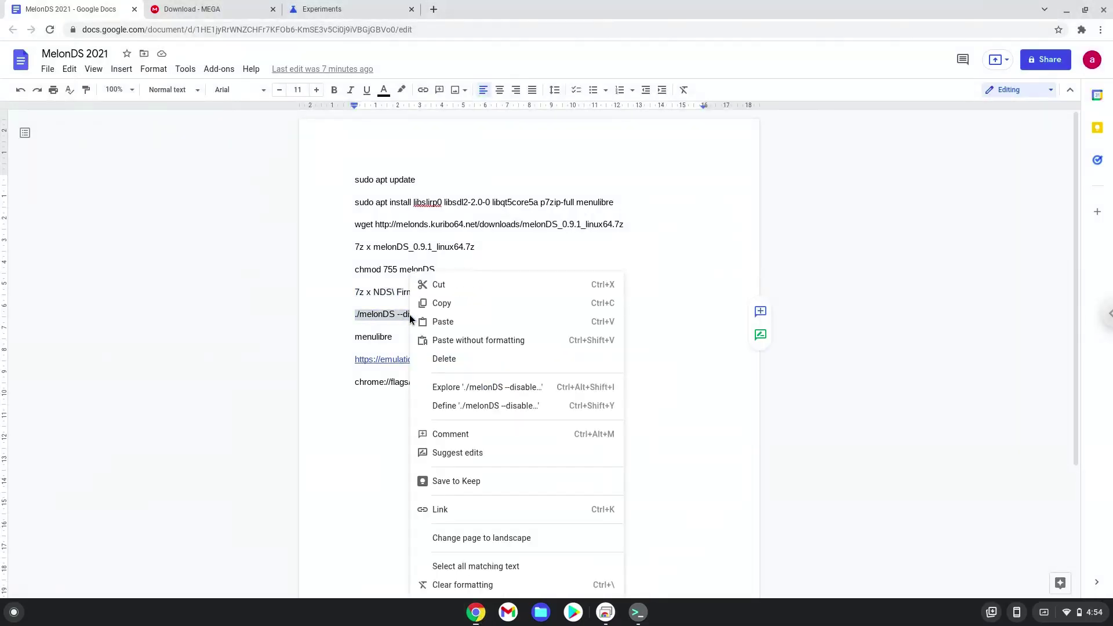
{"action": "left_click", "coordinate": [443, 302]}
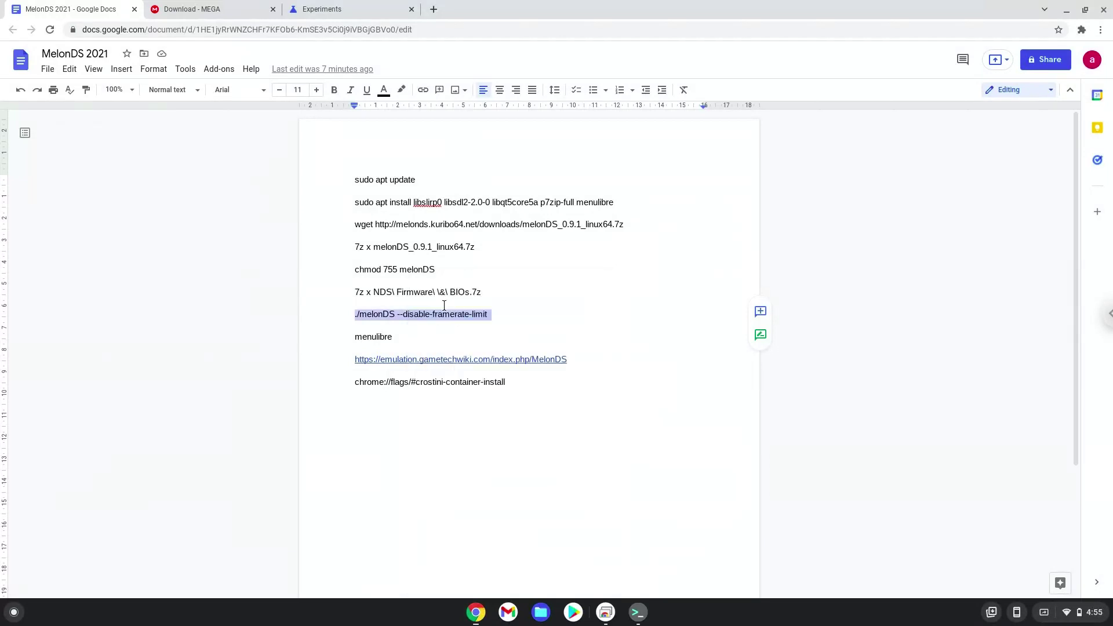
{"action": "left_click", "coordinate": [637, 615]}
{"action": "scroll", "coordinate": [565, 523], "scroll_direction": "up", "scroll_amount": 1}
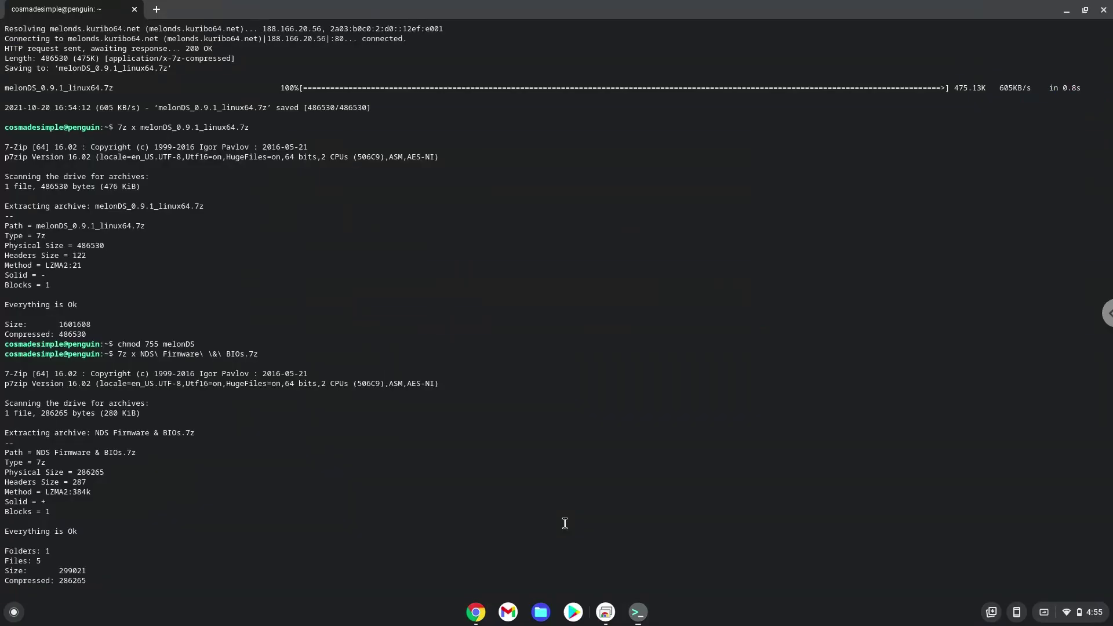
{"action": "key", "text": "ctrl+shift+v"}
{"action": "key", "text": "Return"}
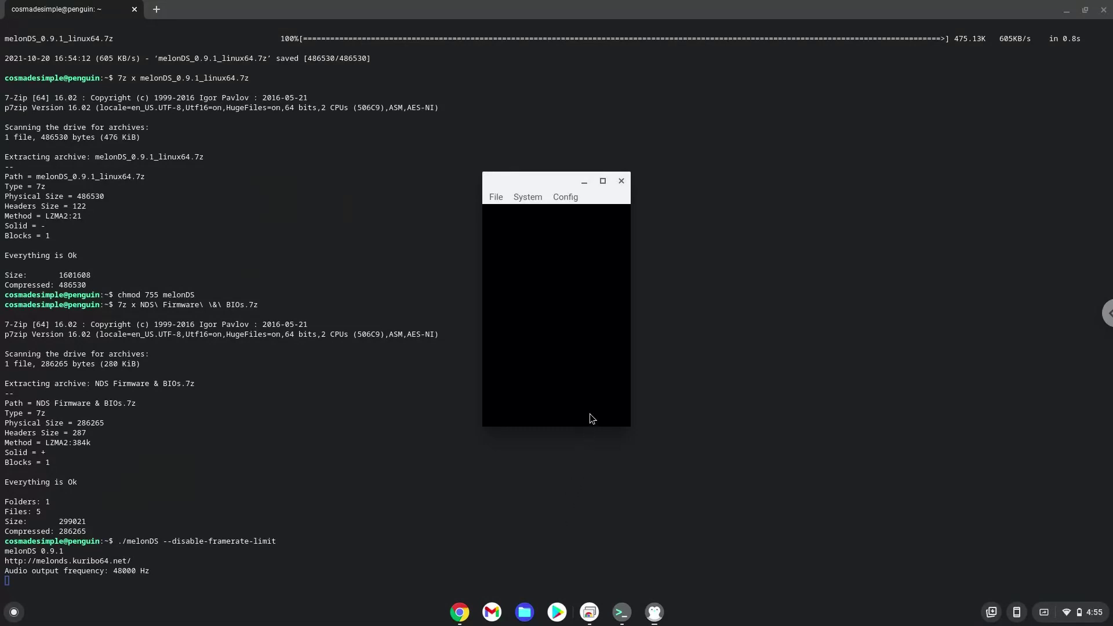
{"action": "left_click", "coordinate": [601, 181]}
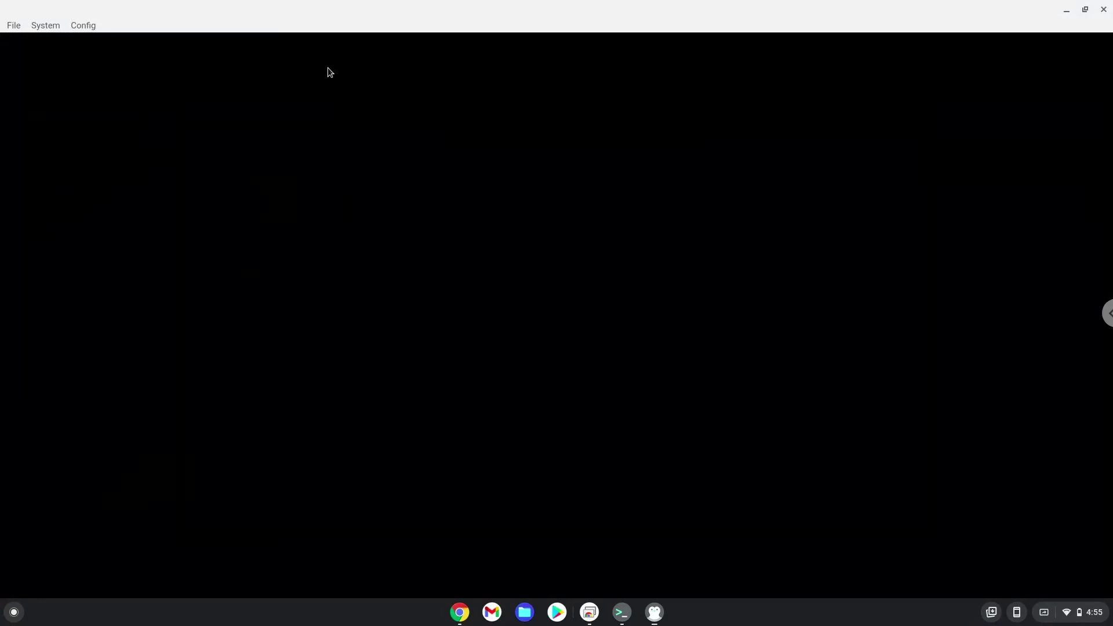
In the emulator's DS-mode settings, set the DS ARM9 BIOS to bios9.bin from the NDS Bios & Firmware folder in the home directory.
{"action": "left_click", "coordinate": [81, 25]}
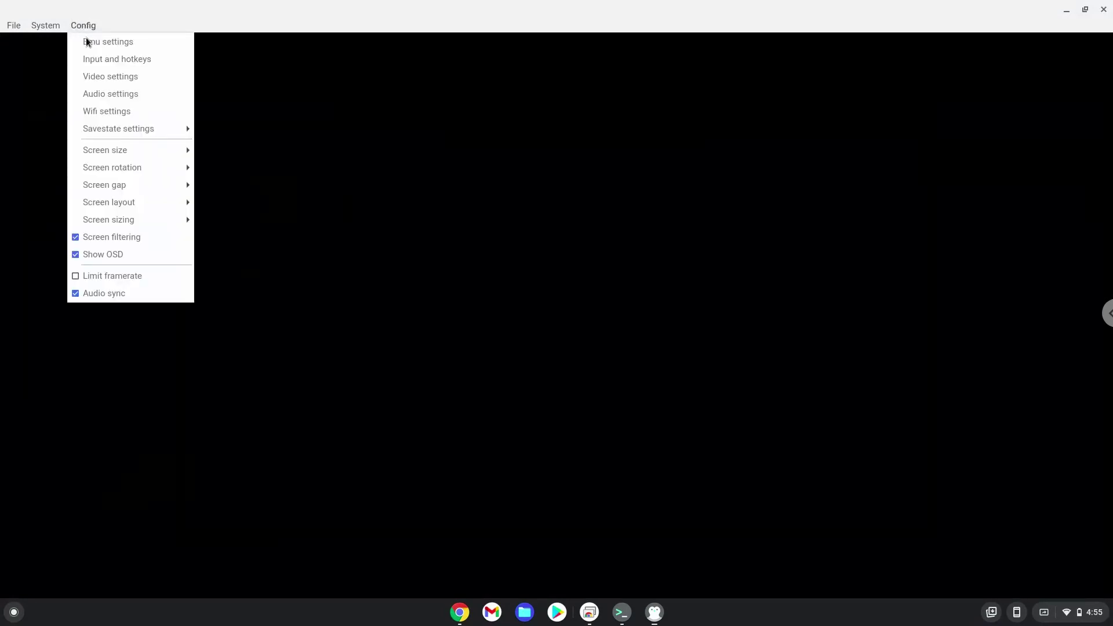
{"action": "left_click", "coordinate": [89, 46]}
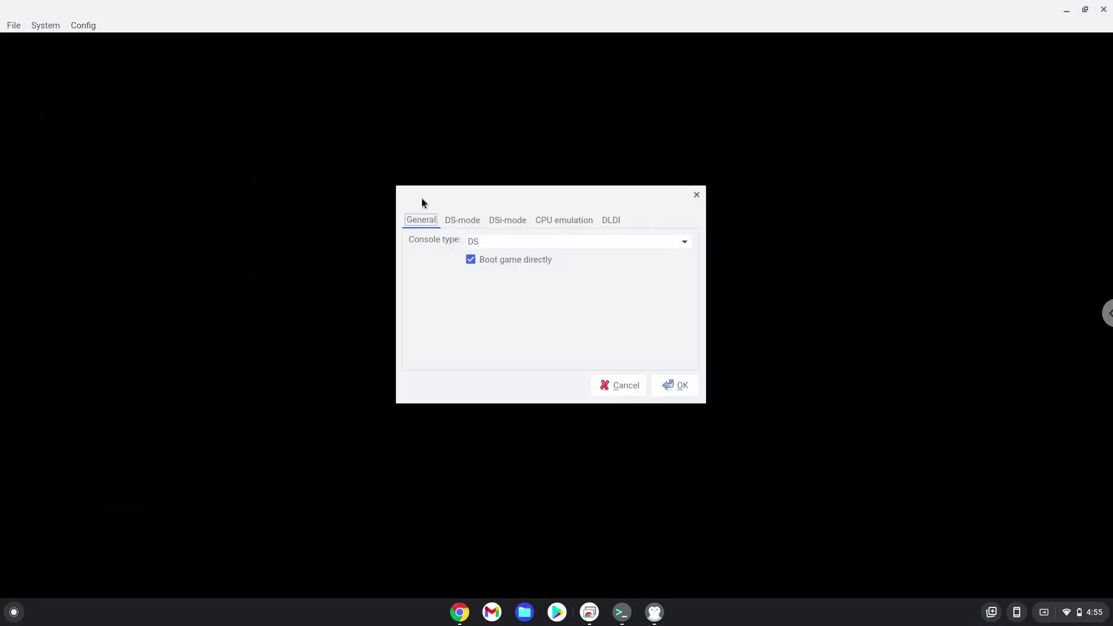
{"action": "left_click", "coordinate": [460, 223]}
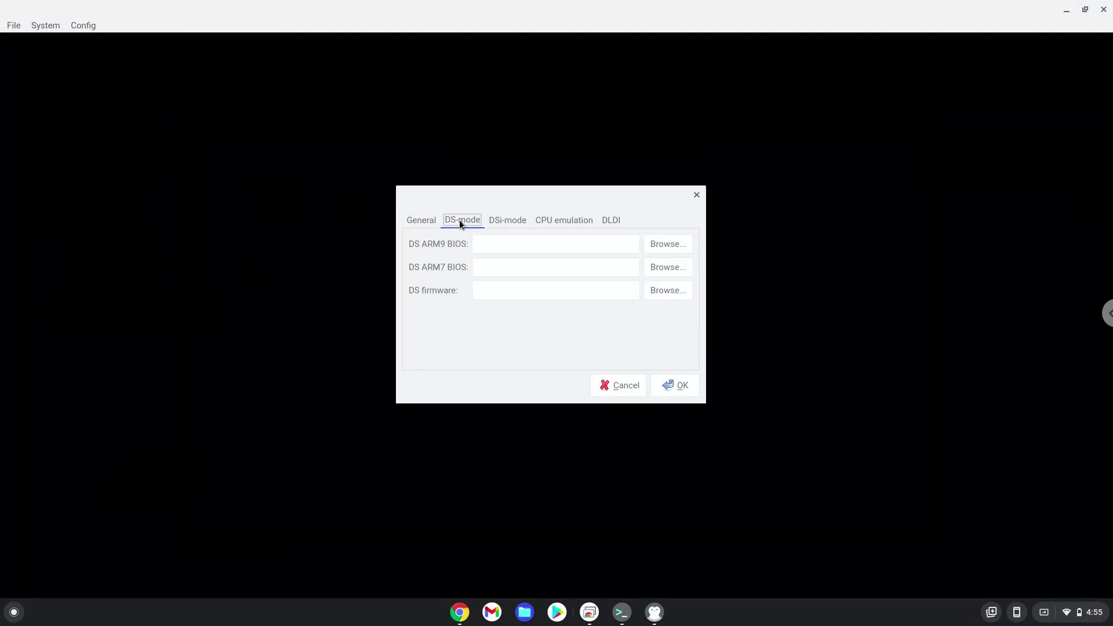
{"action": "left_click", "coordinate": [662, 245]}
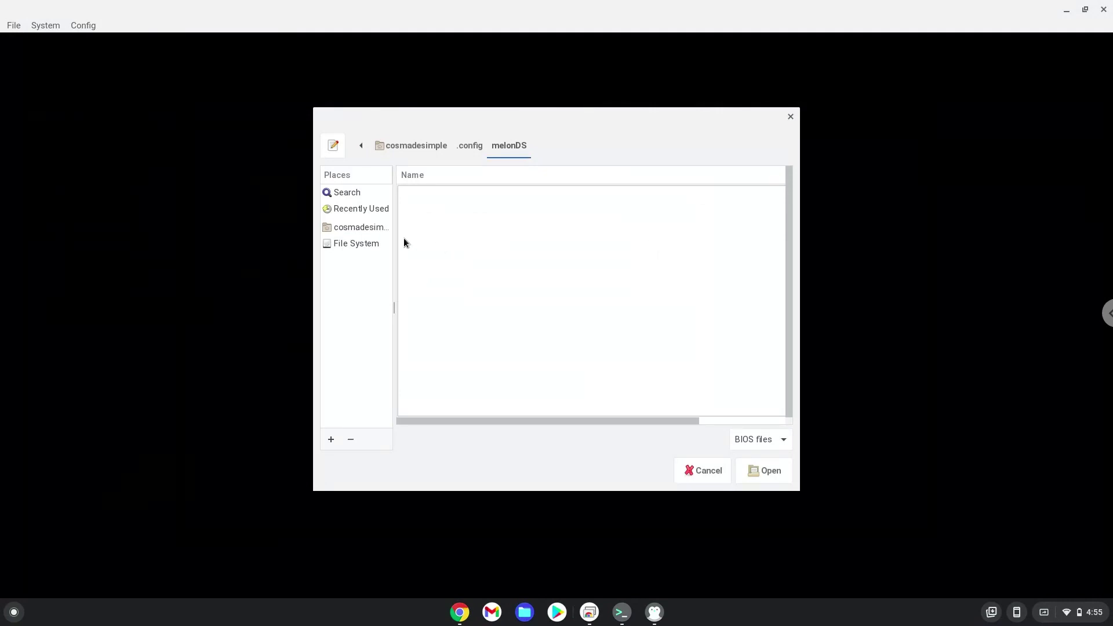
{"action": "left_click", "coordinate": [362, 226]}
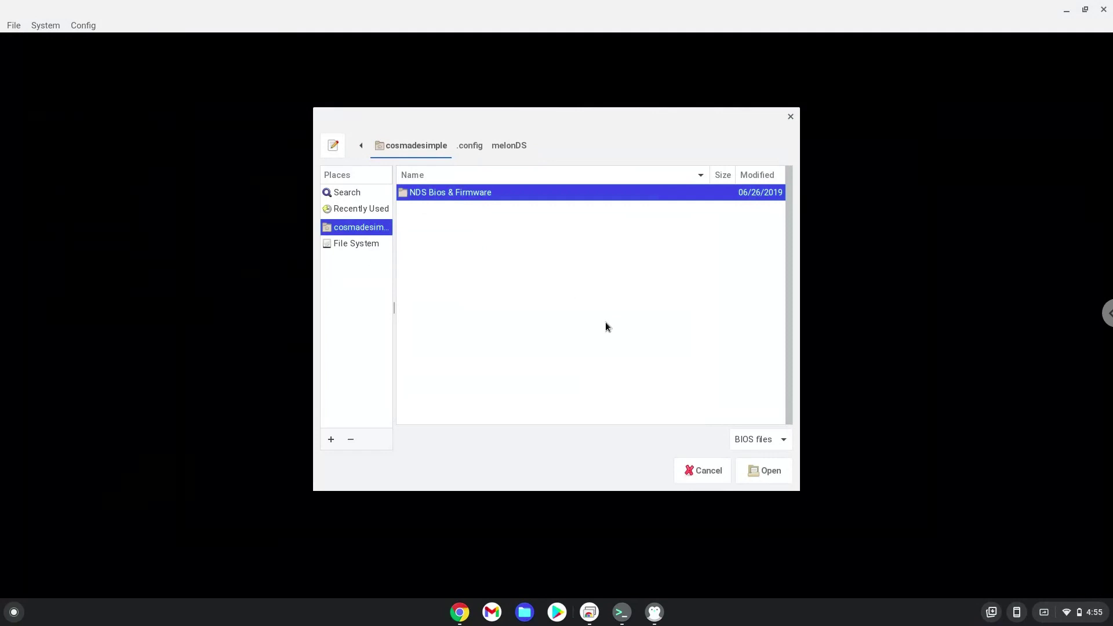
{"action": "left_click", "coordinate": [762, 472]}
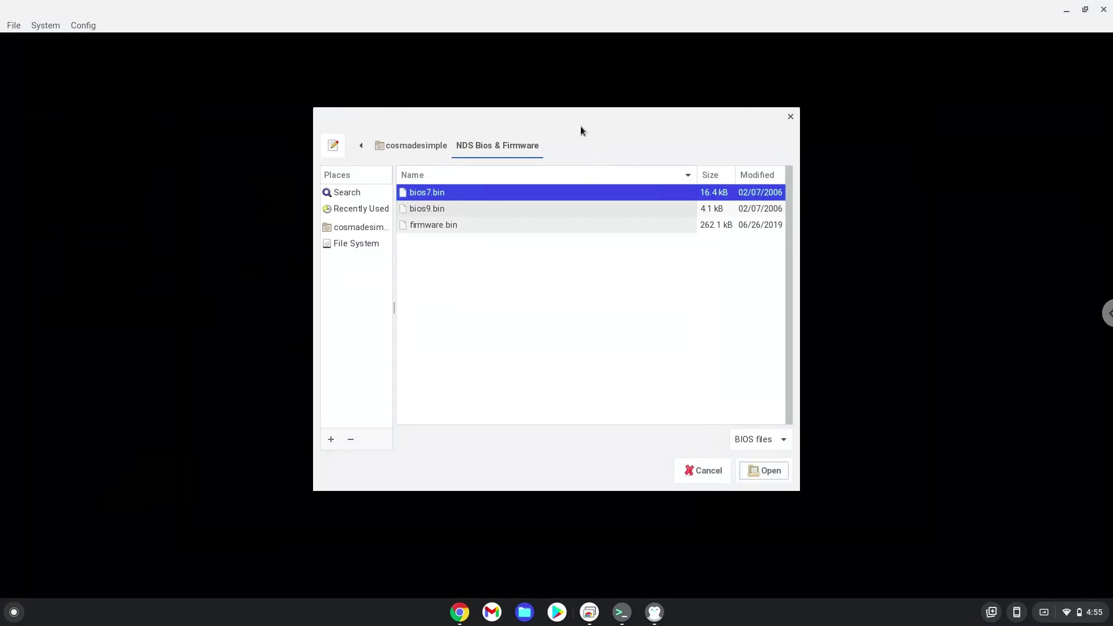
{"action": "left_click_drag", "start_coordinate": [569, 113], "coordinate": [823, 115]}
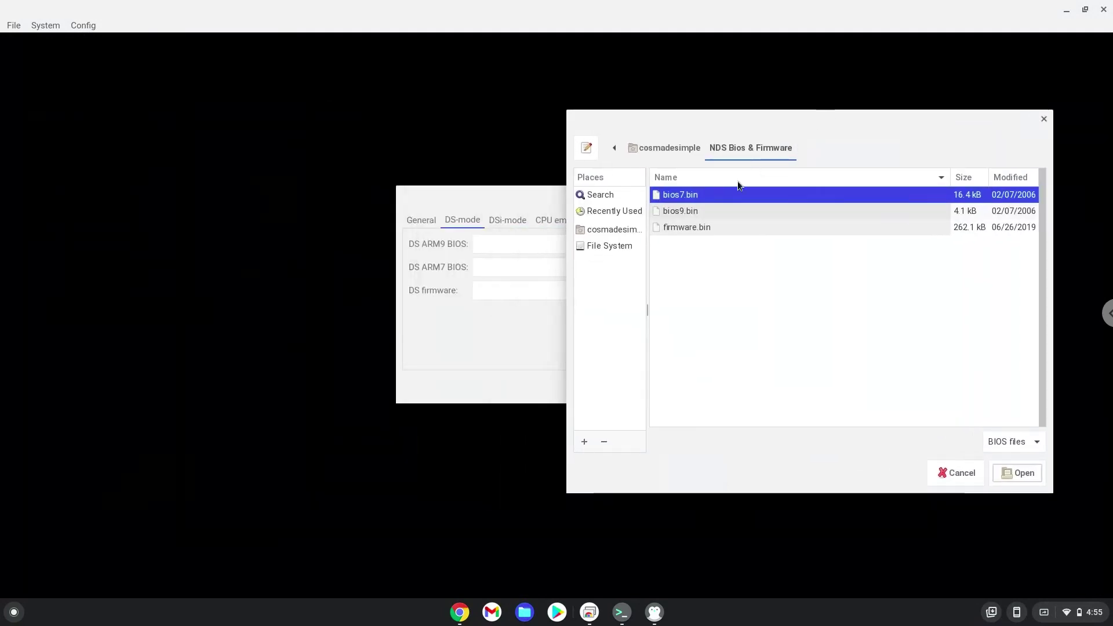
{"action": "left_click", "coordinate": [687, 212]}
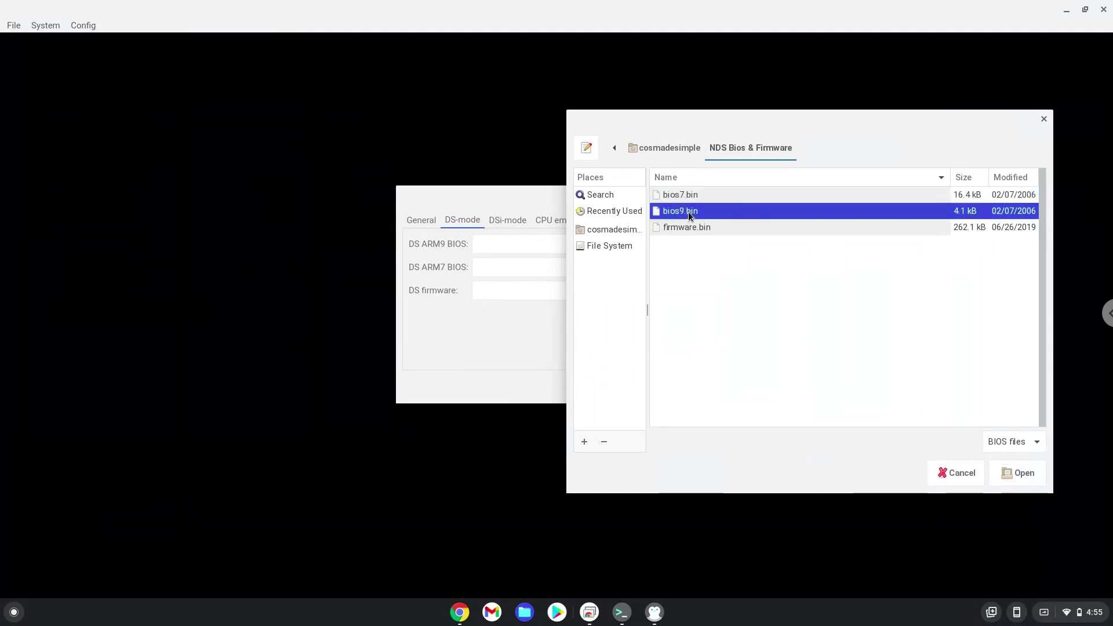
{"action": "left_click", "coordinate": [1015, 476]}
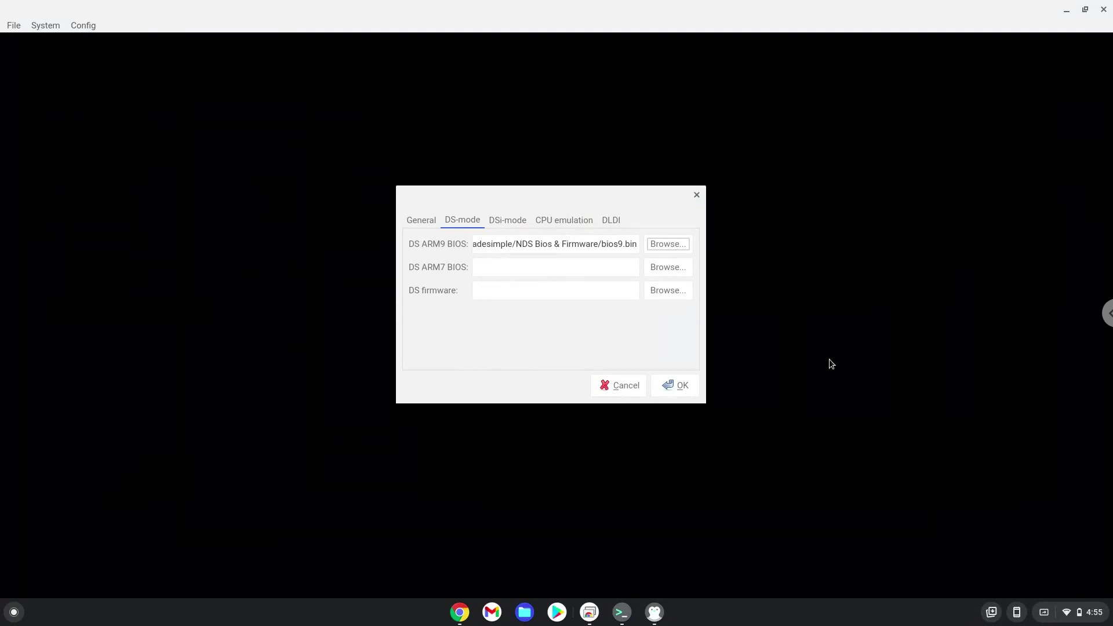
Set the DS ARM7 BIOS to bios7.bin from the NDS Bios & Firmware folder in the home directory.
{"action": "left_click", "coordinate": [668, 268]}
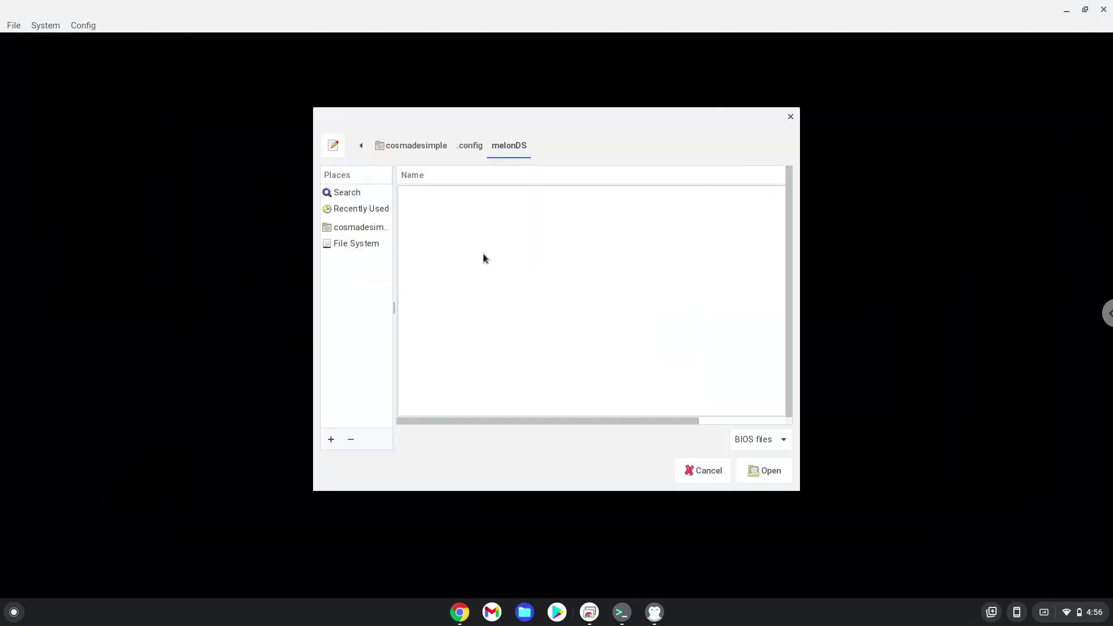
{"action": "left_click", "coordinate": [374, 229]}
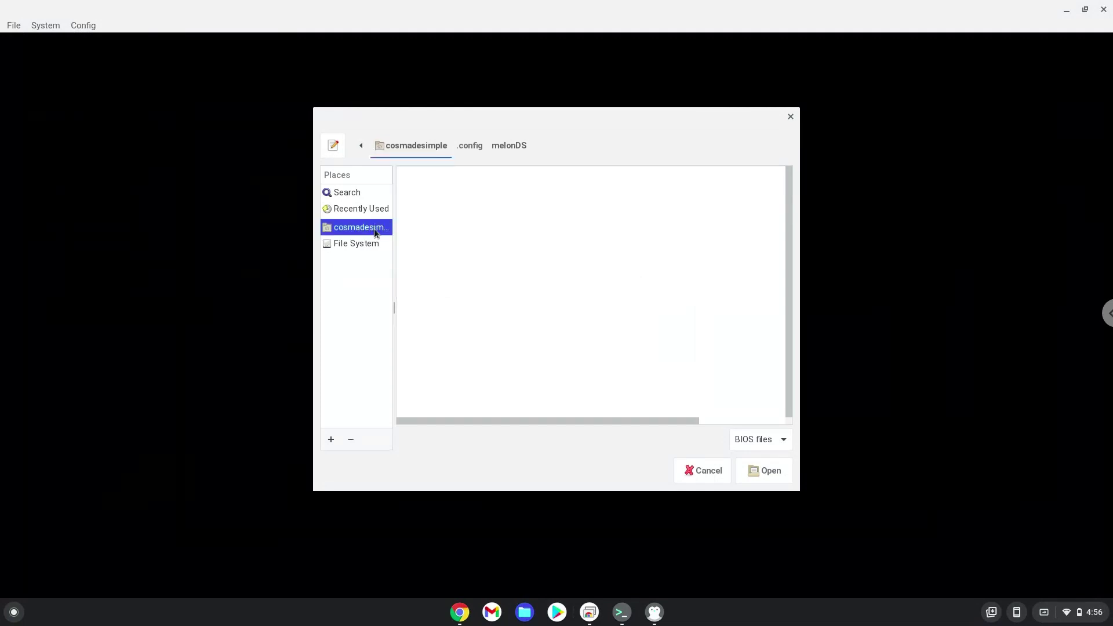
{"action": "left_click", "coordinate": [770, 472]}
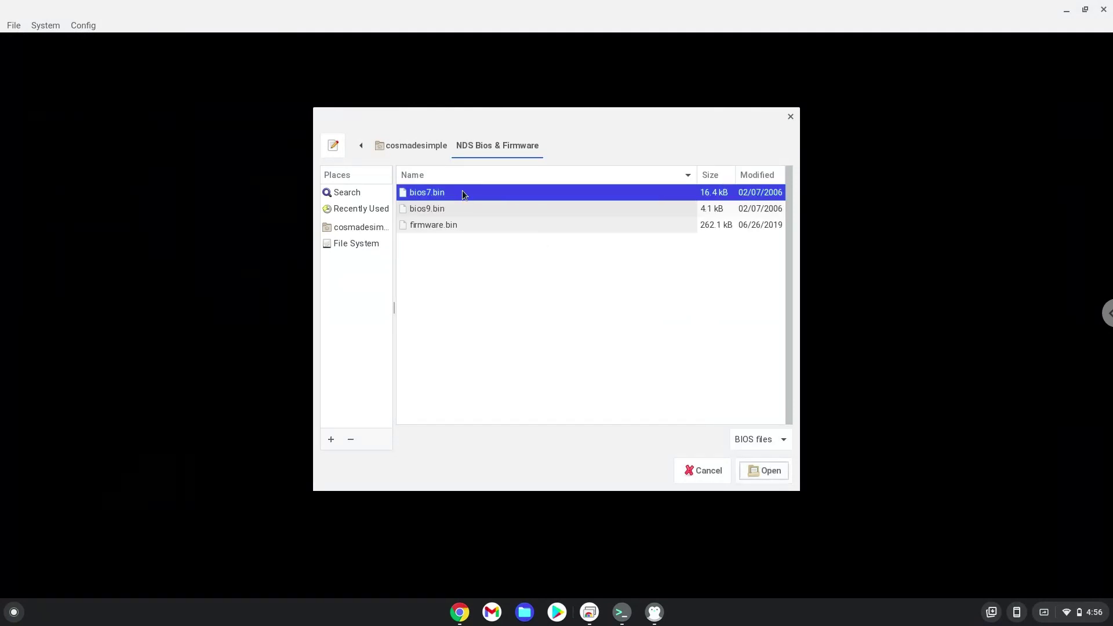
{"action": "left_click", "coordinate": [759, 474]}
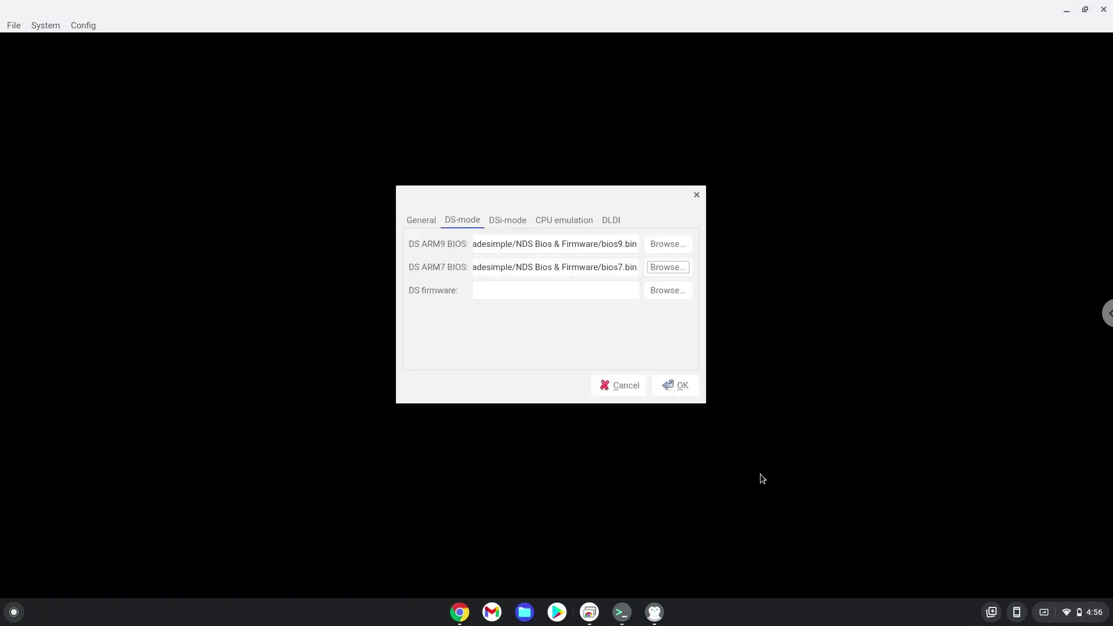
Set the DS firmware to firmware.bin from the NDS Bios & Firmware folder and save the emulator settings.
{"action": "left_click", "coordinate": [661, 292]}
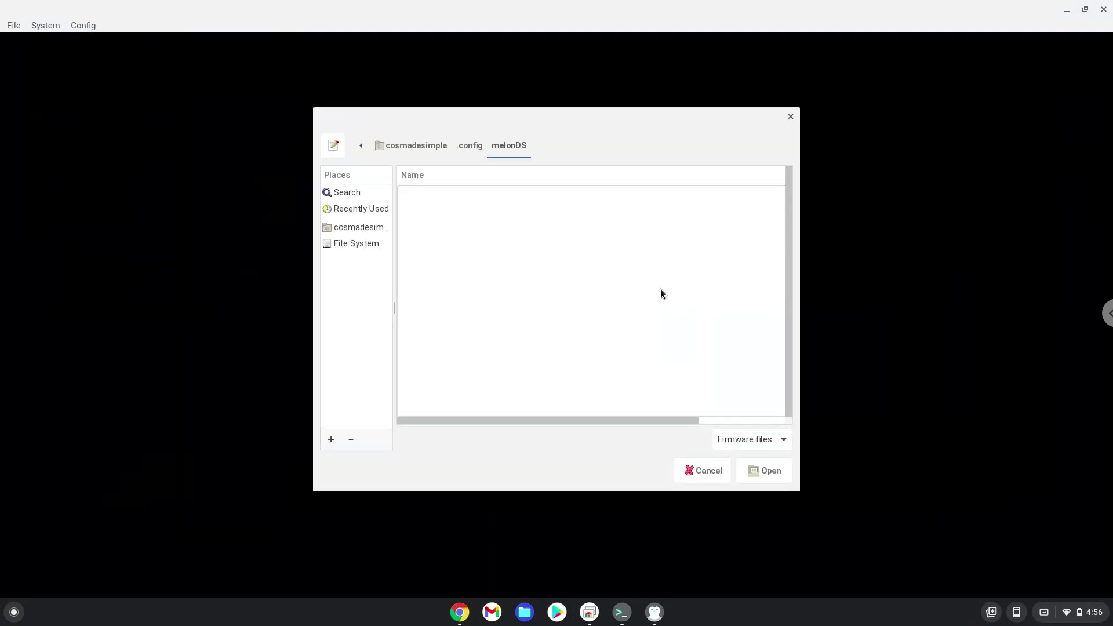
{"action": "left_click", "coordinate": [378, 225]}
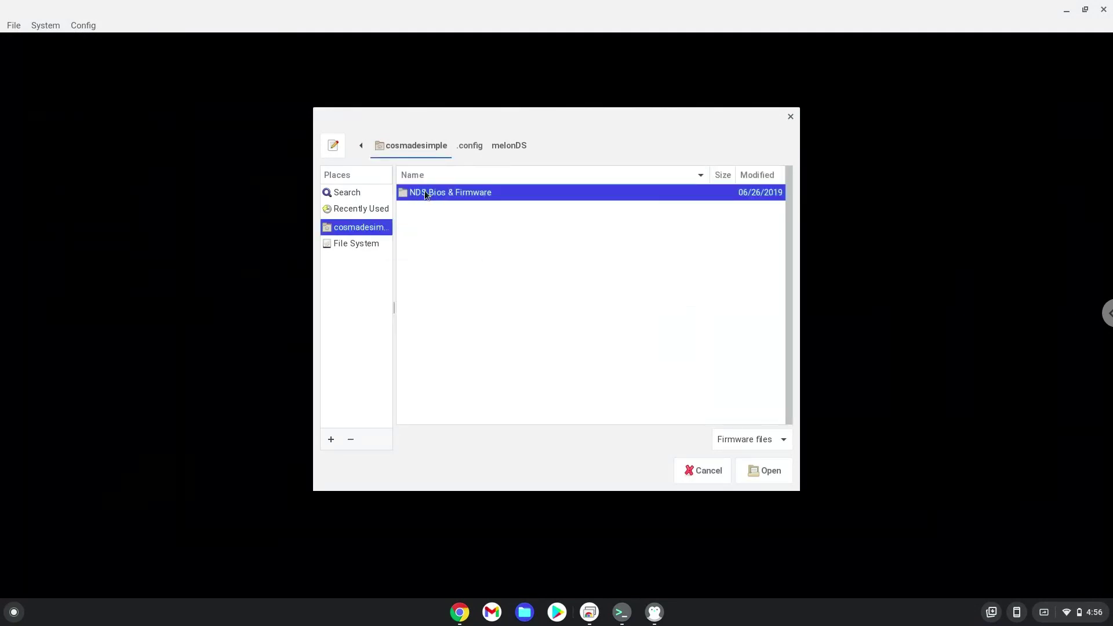
{"action": "left_click", "coordinate": [756, 469]}
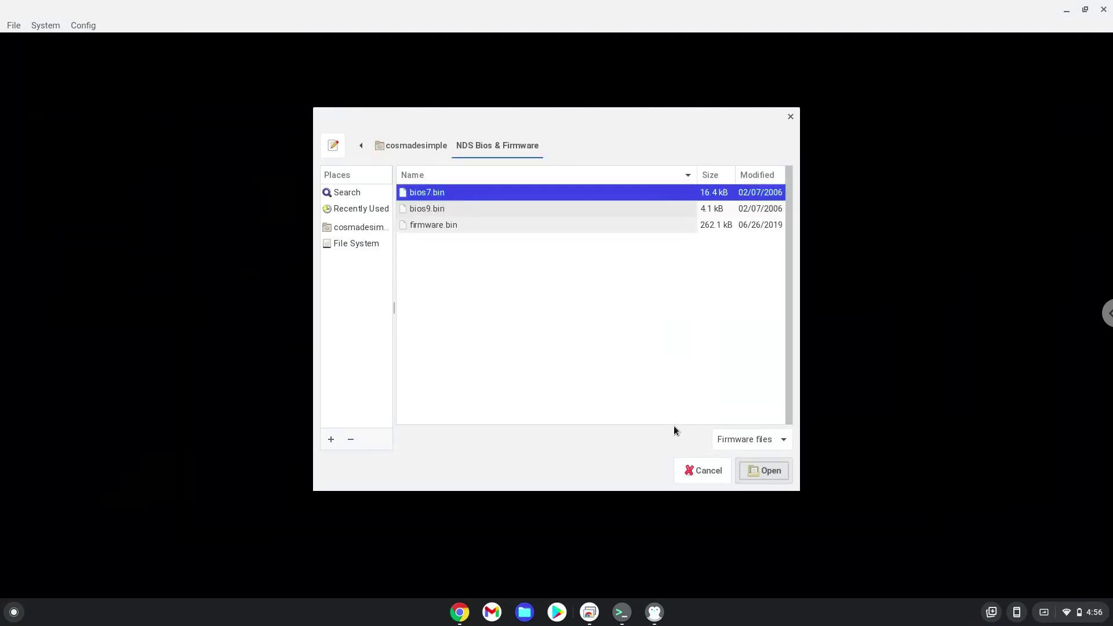
{"action": "left_click", "coordinate": [423, 226]}
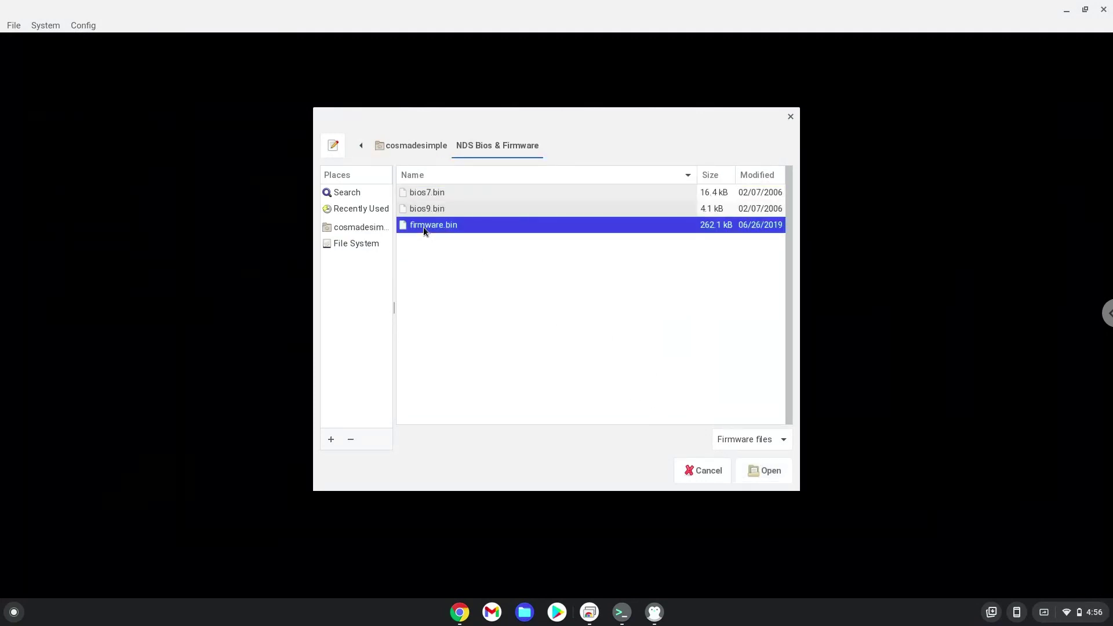
{"action": "left_click", "coordinate": [758, 472]}
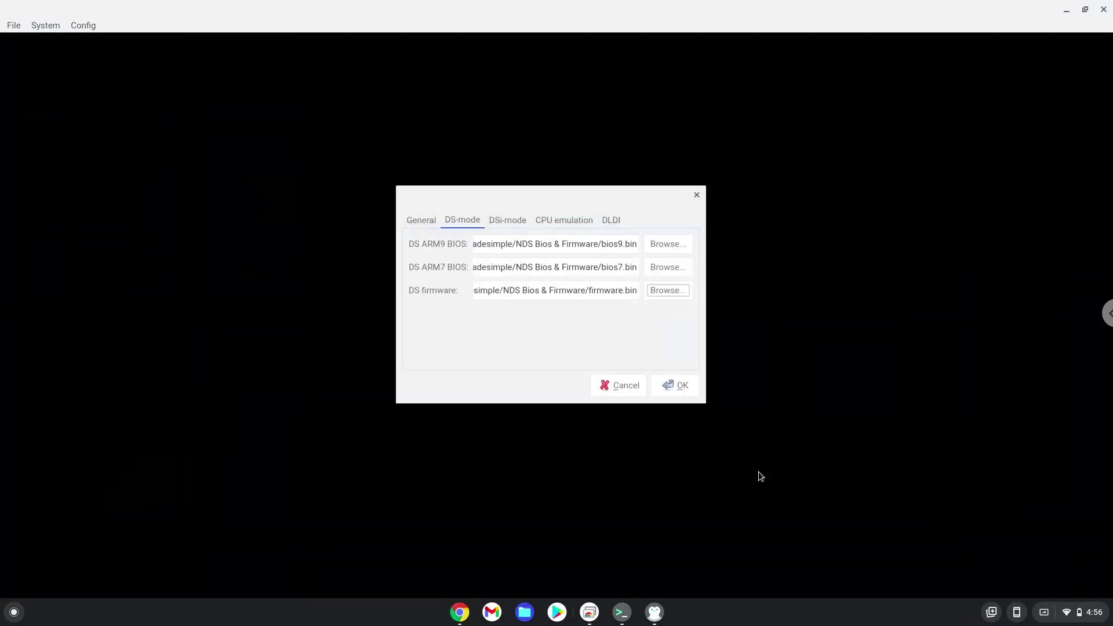
{"action": "left_click", "coordinate": [673, 384]}
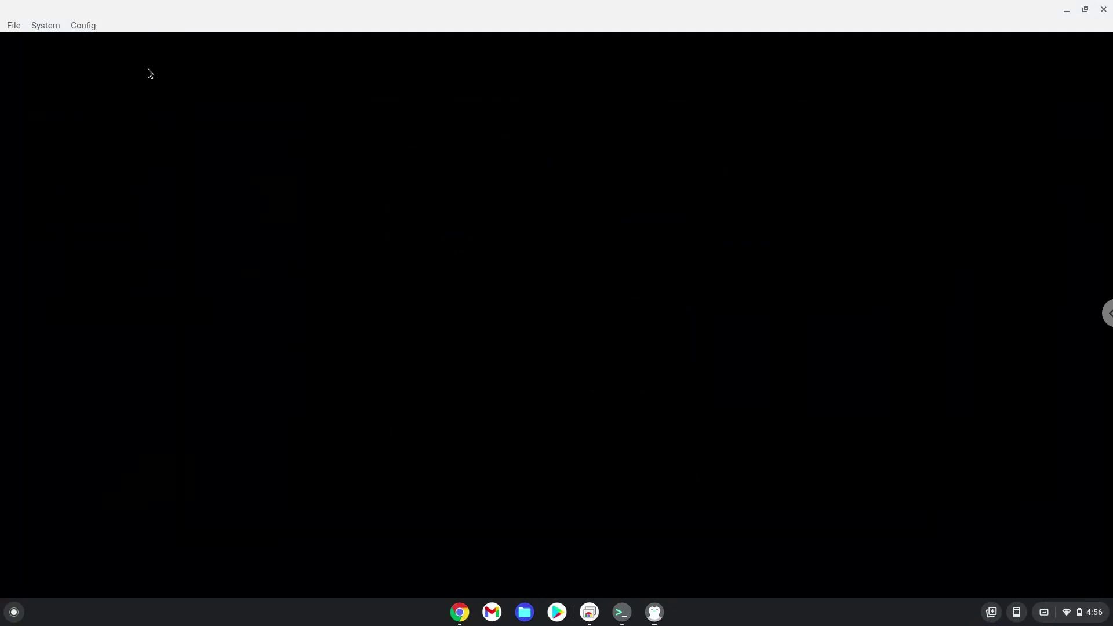
Boot the DS firmware, continue past the health and safety screen to the DS main menu, and close melonDS.
{"action": "left_click", "coordinate": [11, 27]}
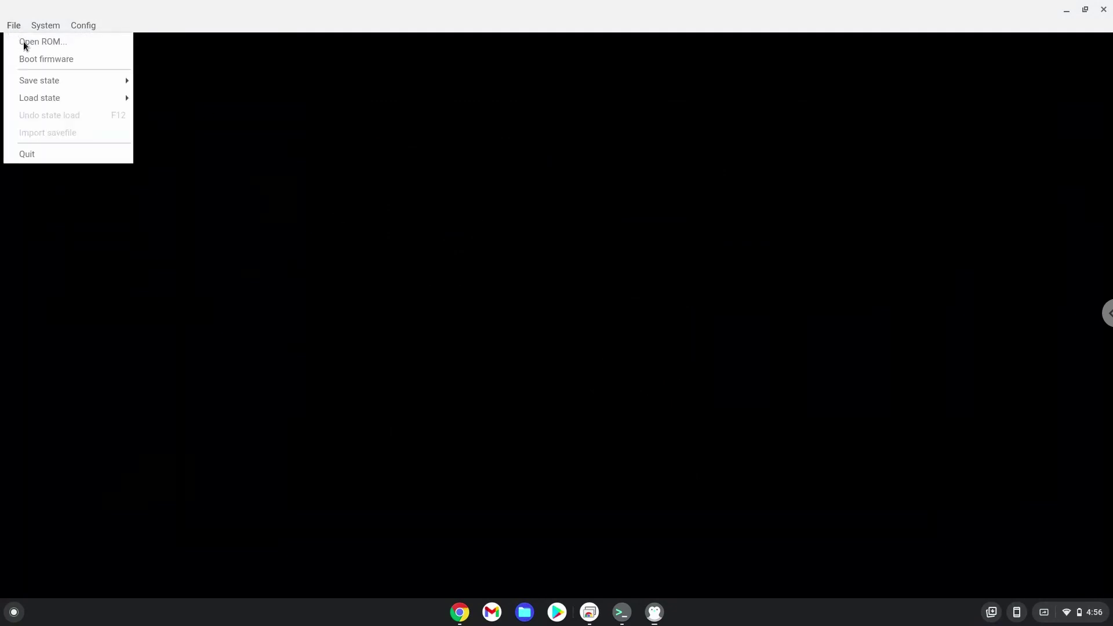
{"action": "left_click", "coordinate": [37, 58]}
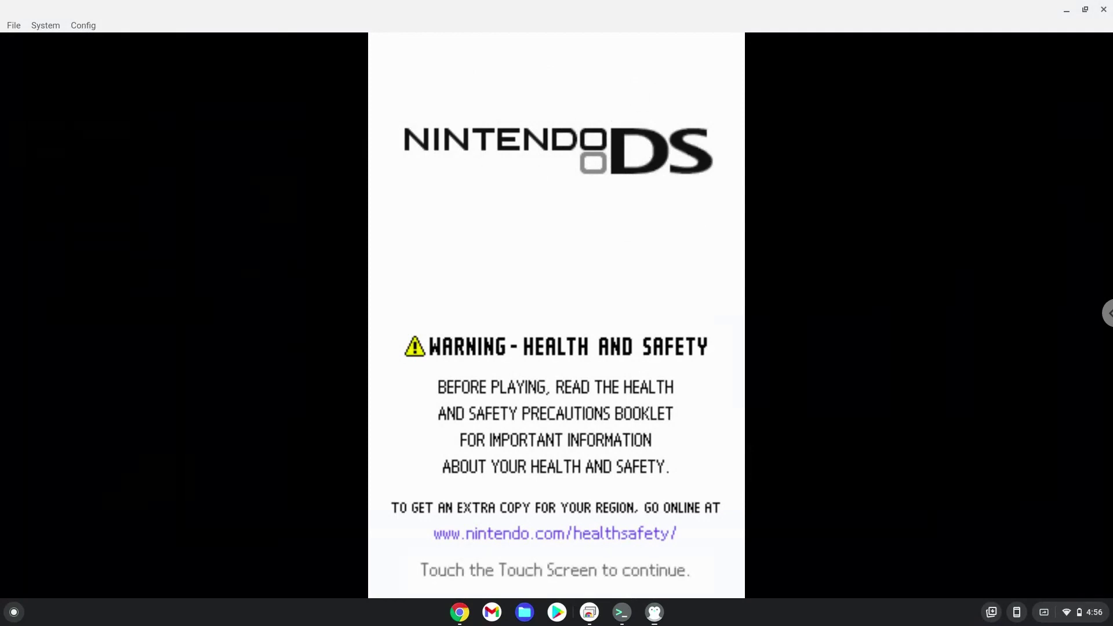
{"action": "left_click", "coordinate": [478, 359]}
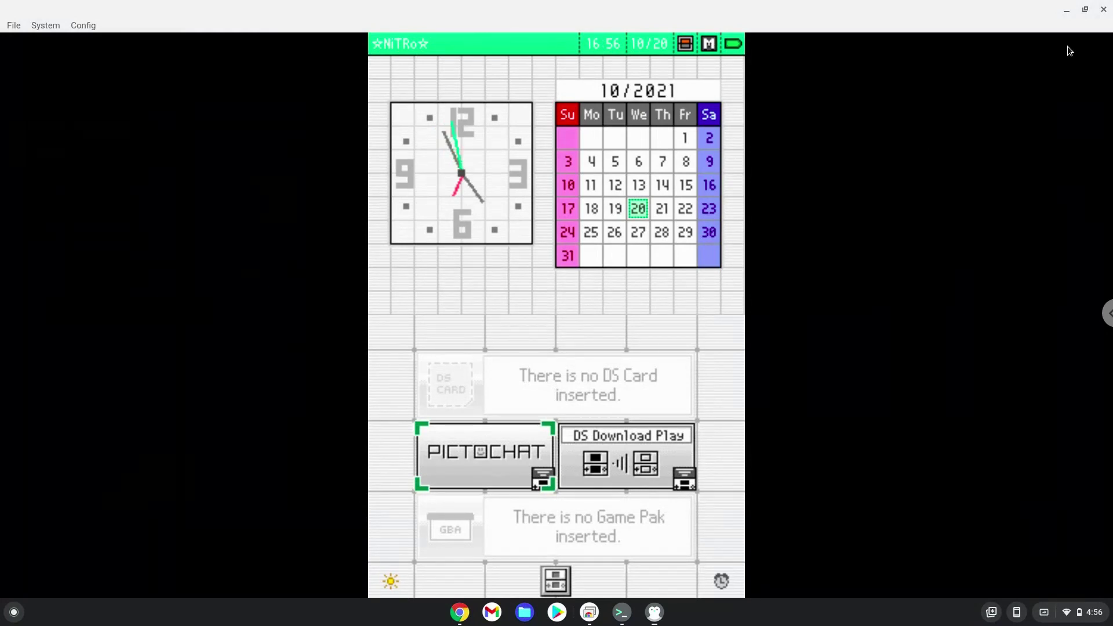
{"action": "left_click", "coordinate": [1103, 10]}
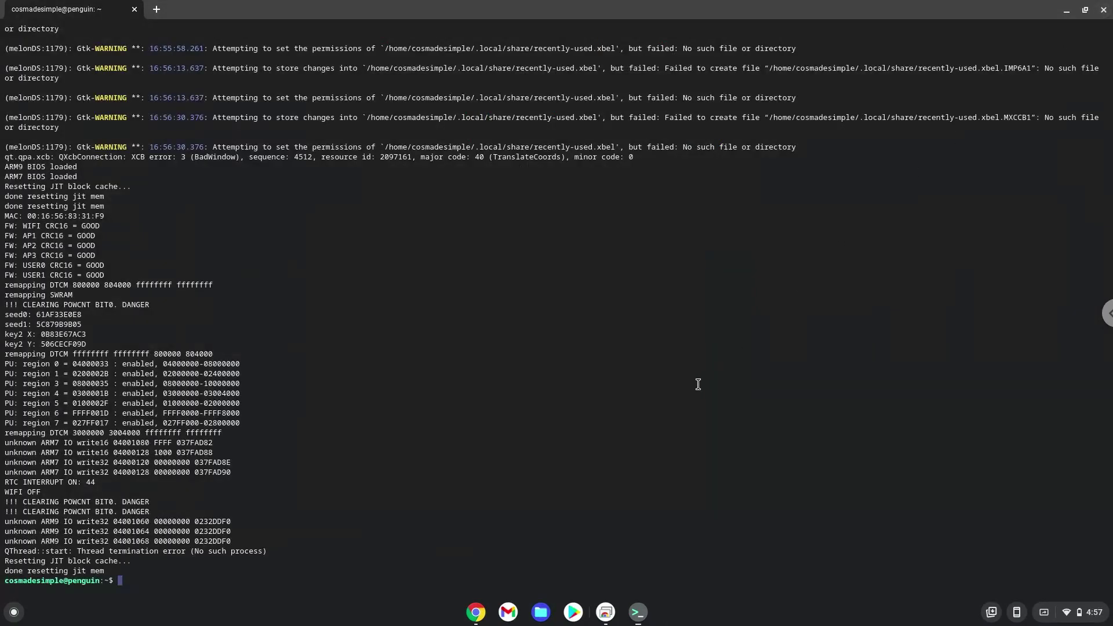
Launch MenuLibre by copying "menulibre" from the document in Chrome and running it in Terminal.
{"action": "left_click", "coordinate": [476, 613]}
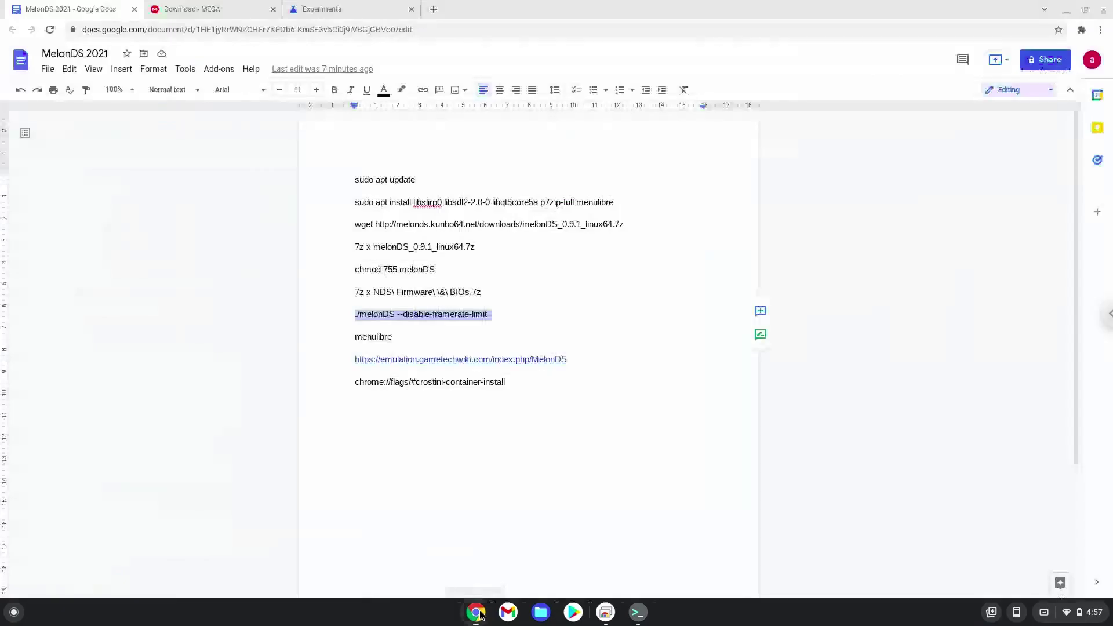
{"action": "double_click", "coordinate": [360, 337]}
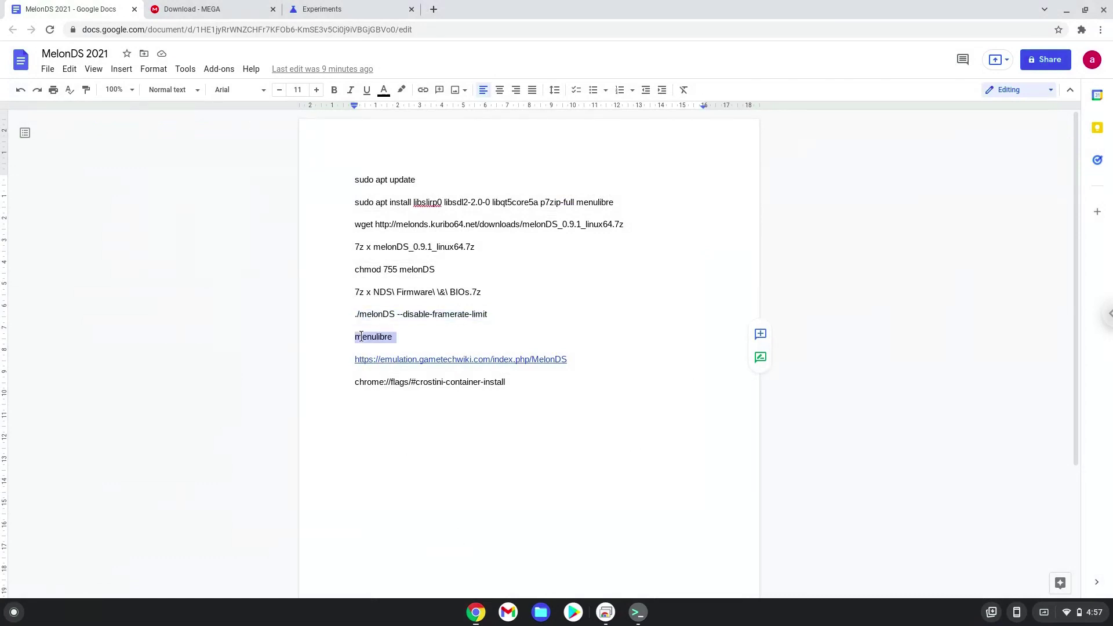
{"action": "right_click", "coordinate": [362, 338]}
{"action": "left_click", "coordinate": [387, 303]}
{"action": "left_click", "coordinate": [638, 612]}
{"action": "key", "text": "ctrl+shift+v"}
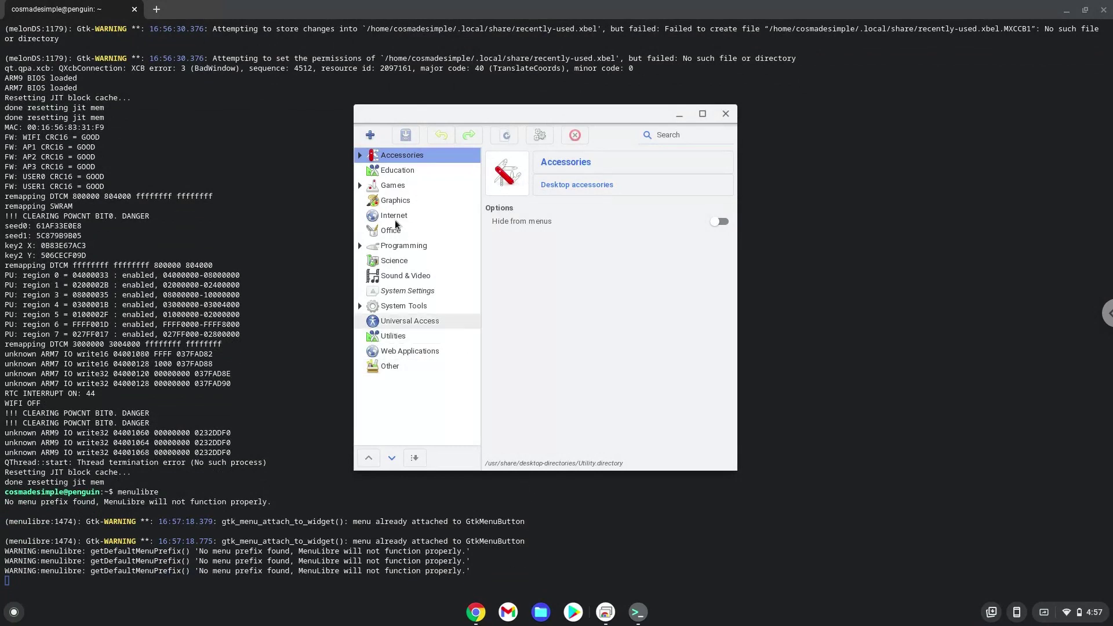
Add a new launcher to the Games category in MenuLibre and name it MelonDS.
{"action": "left_click", "coordinate": [384, 190]}
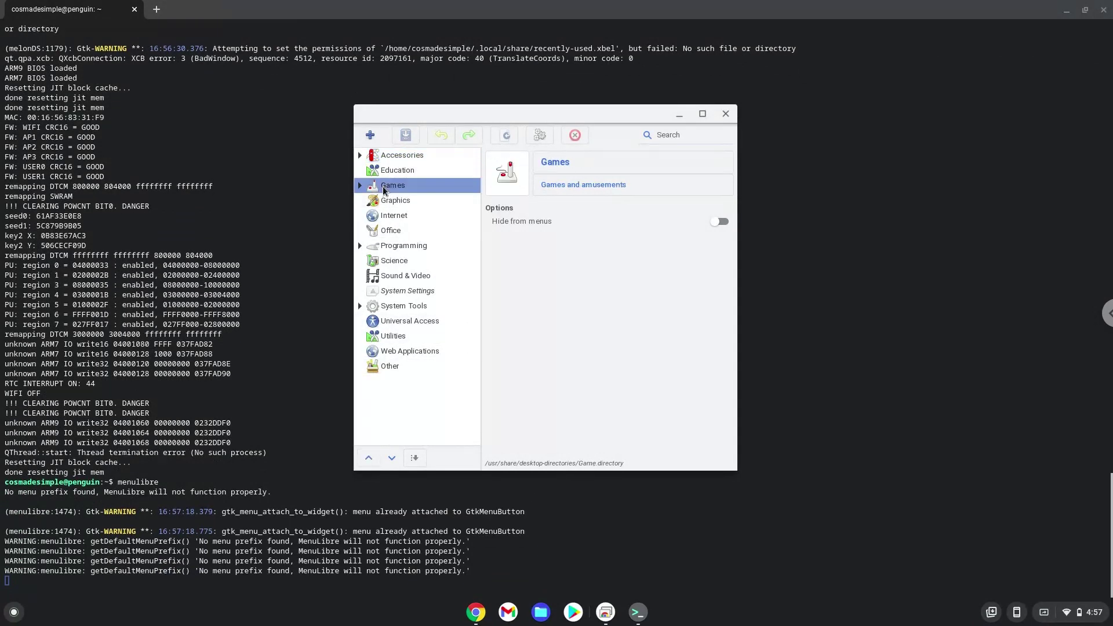
{"action": "left_click", "coordinate": [368, 135]}
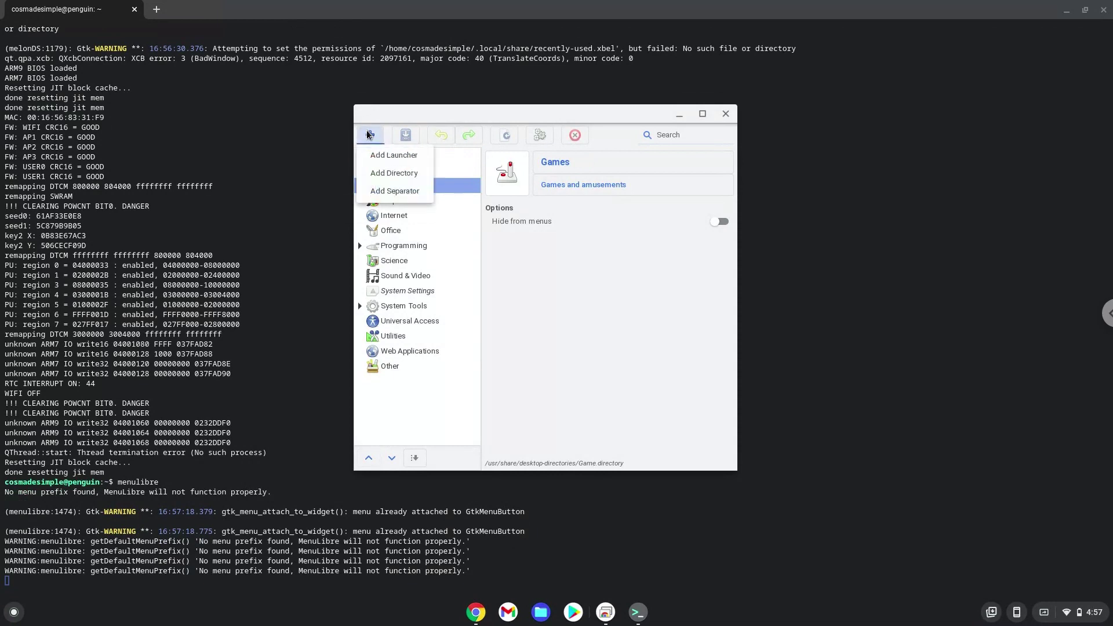
{"action": "left_click", "coordinate": [381, 154]}
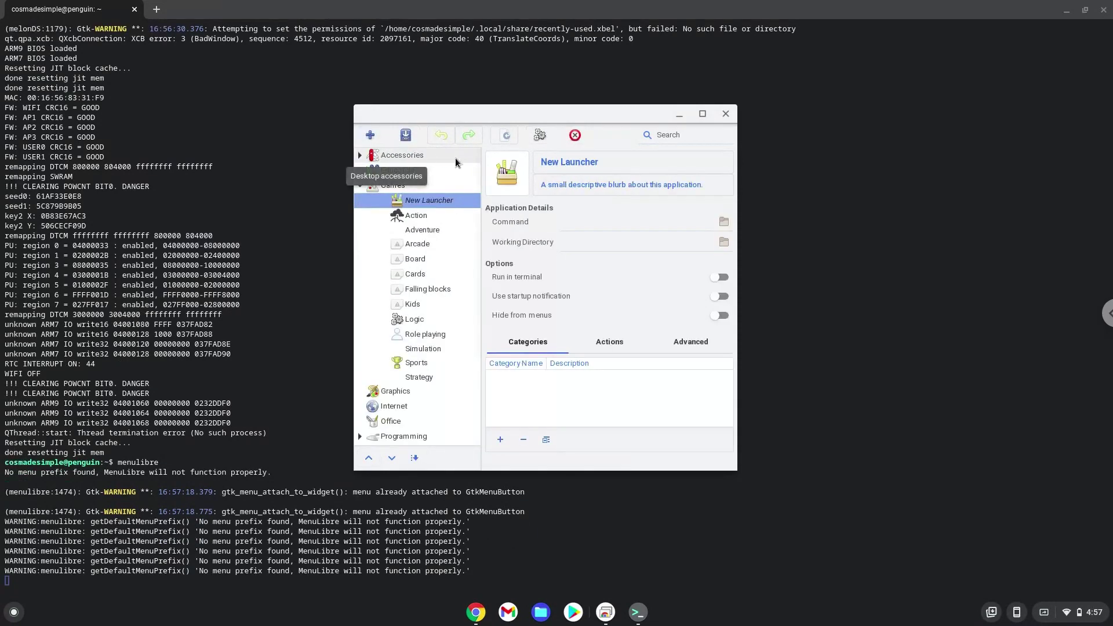
{"action": "left_click", "coordinate": [556, 162]}
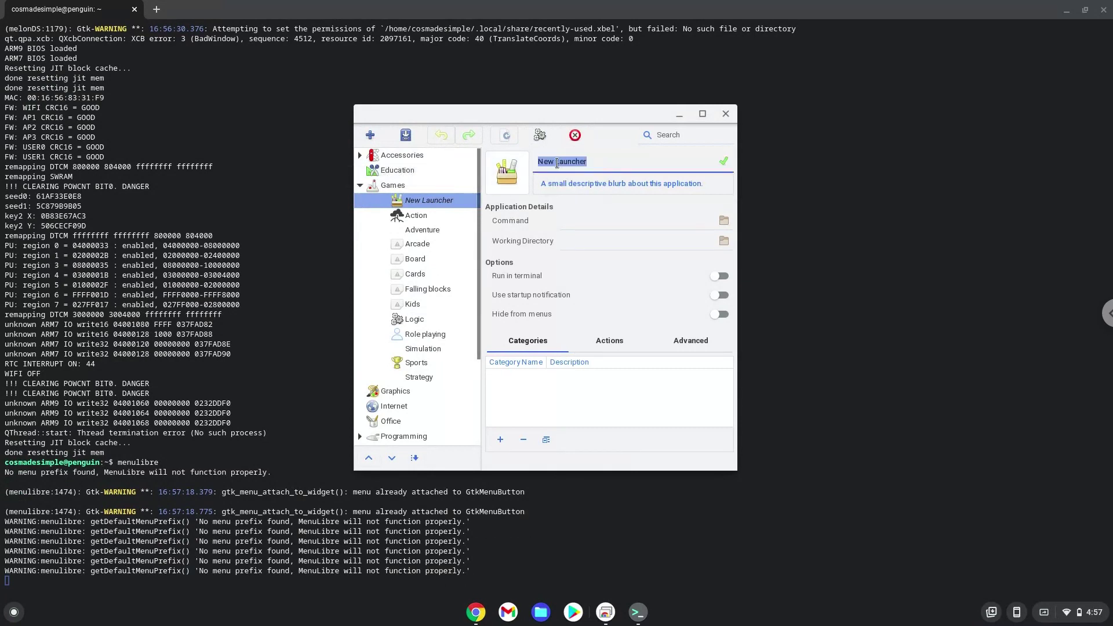
{"action": "type", "text": "Melon"}
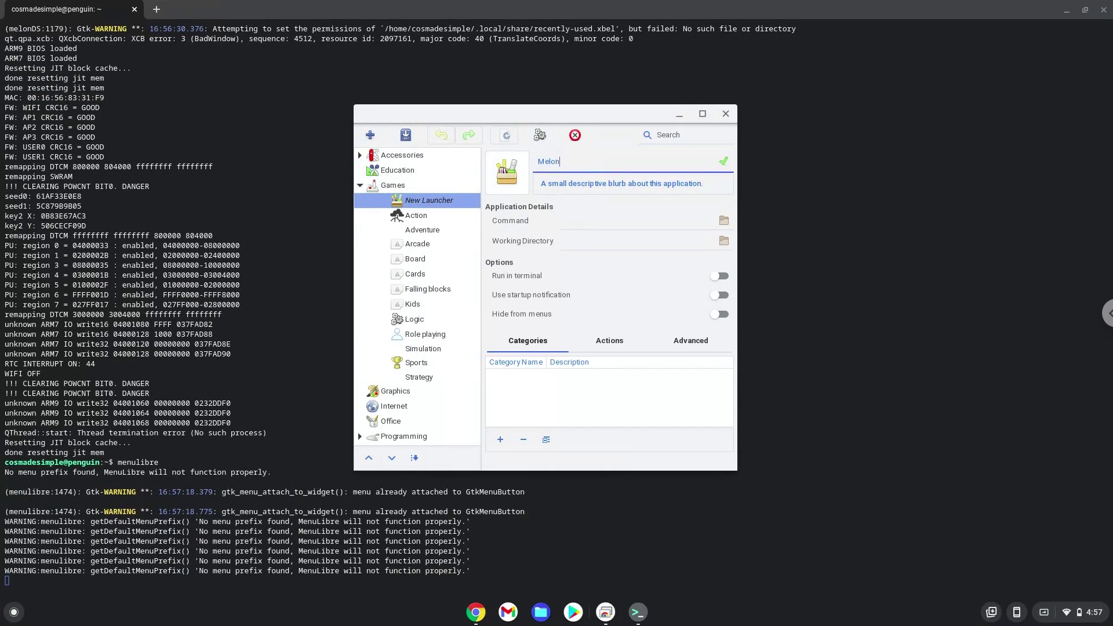
{"action": "type", "text": "DS"}
{"action": "left_click", "coordinate": [722, 158]}
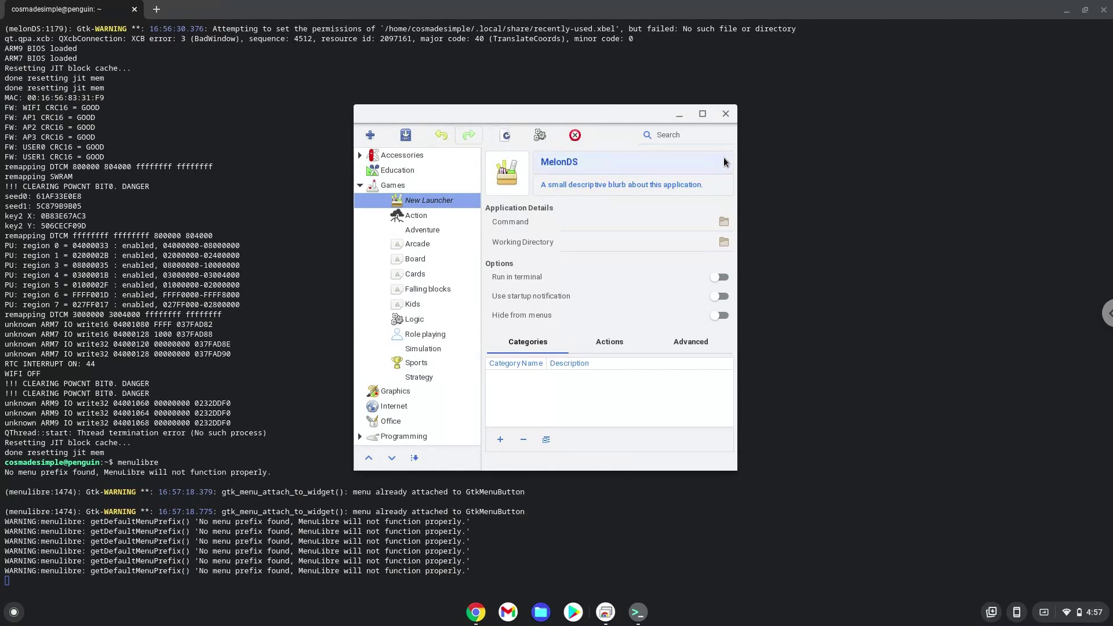
Set the MelonDS launcher's command to the melonDS file in the Home folder.
{"action": "left_click", "coordinate": [723, 222]}
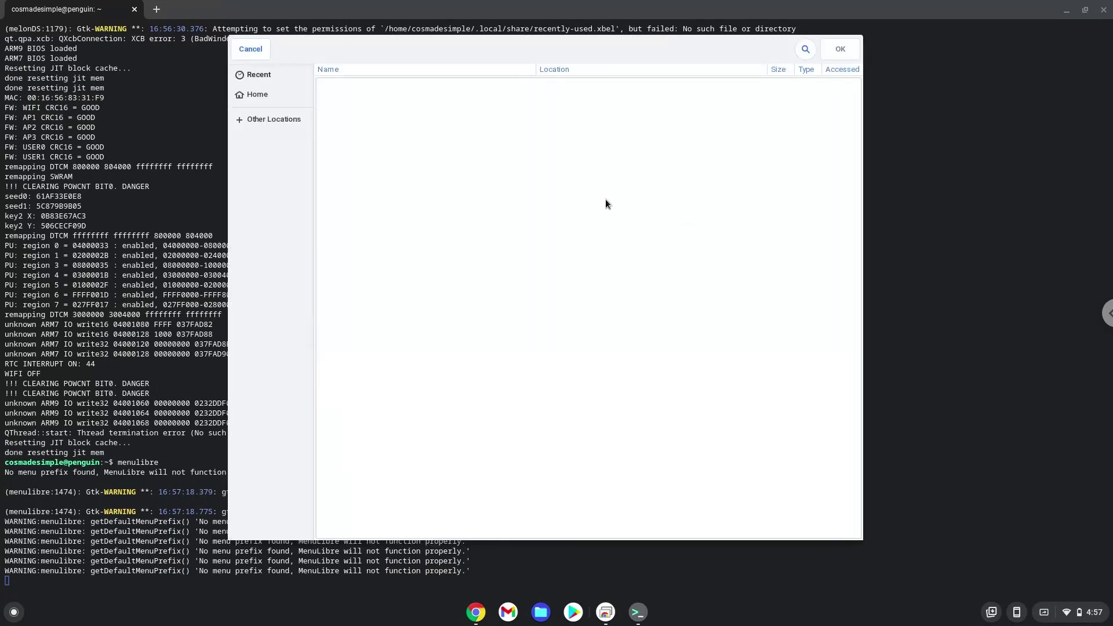
{"action": "left_click", "coordinate": [270, 94]}
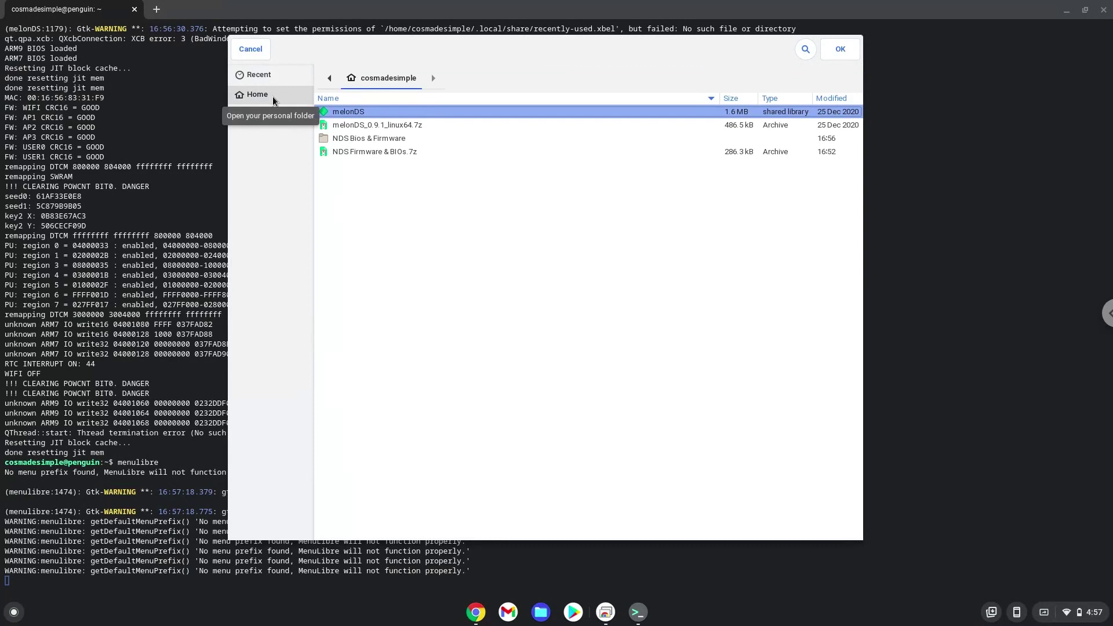
{"action": "left_click", "coordinate": [339, 114]}
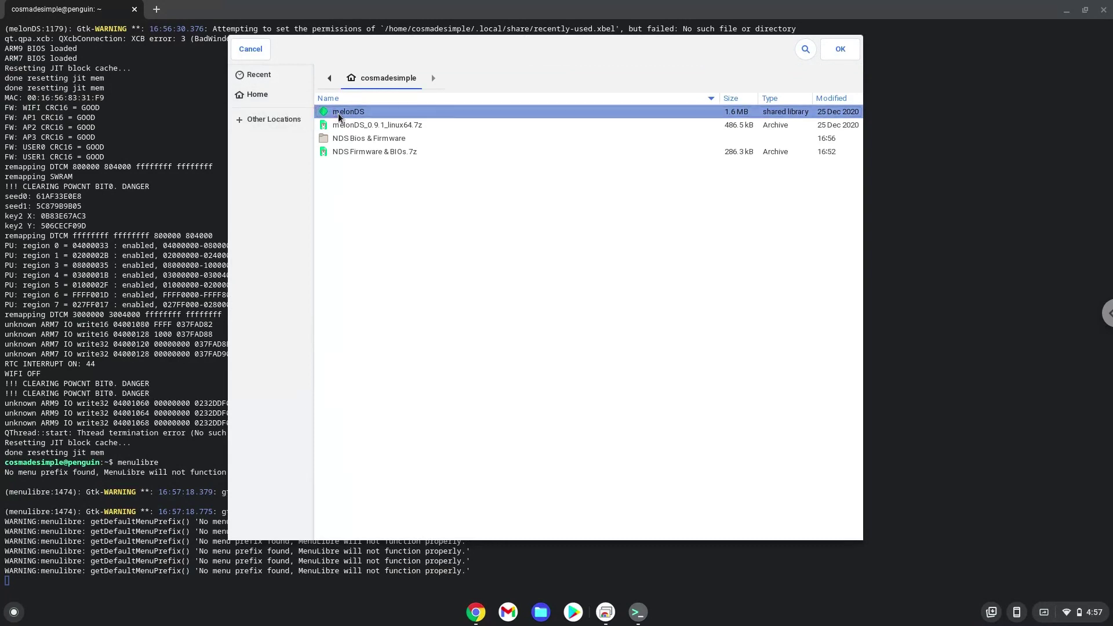
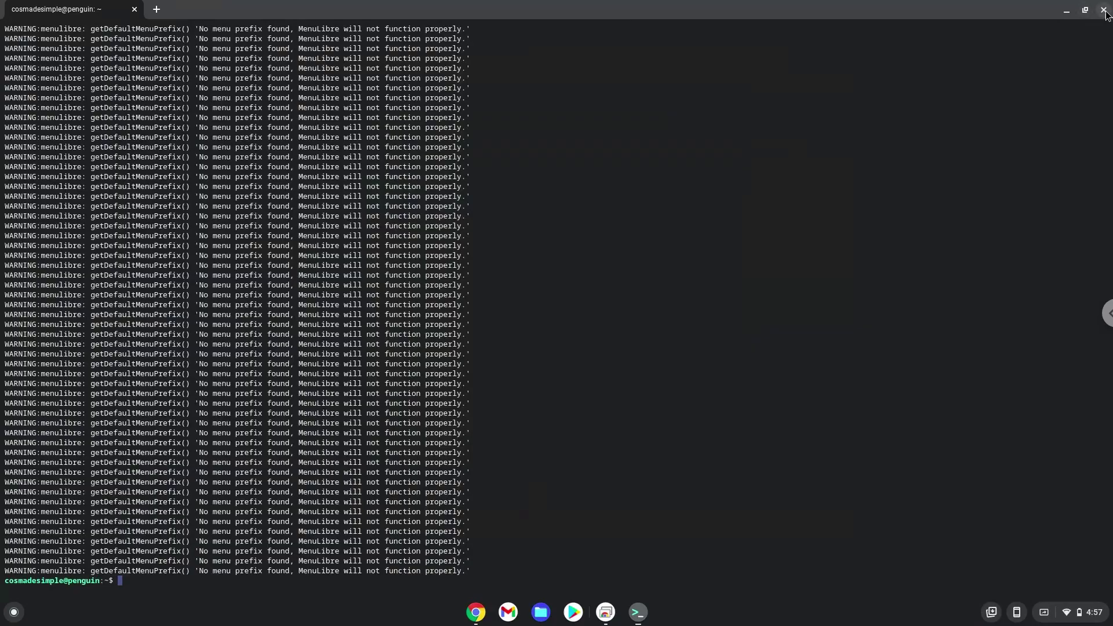
Close Terminal, confirming that the app may be left, and launch MelonDS from the Linux apps folder of the Chromebook's app launcher.
{"action": "left_click", "coordinate": [1102, 11]}
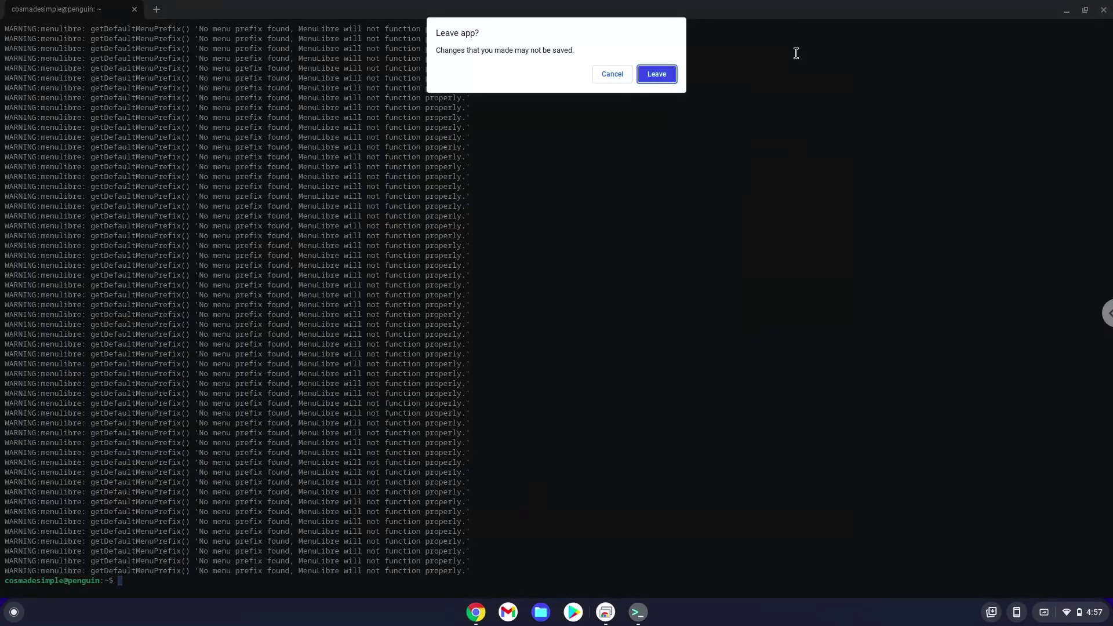
{"action": "left_click", "coordinate": [657, 74]}
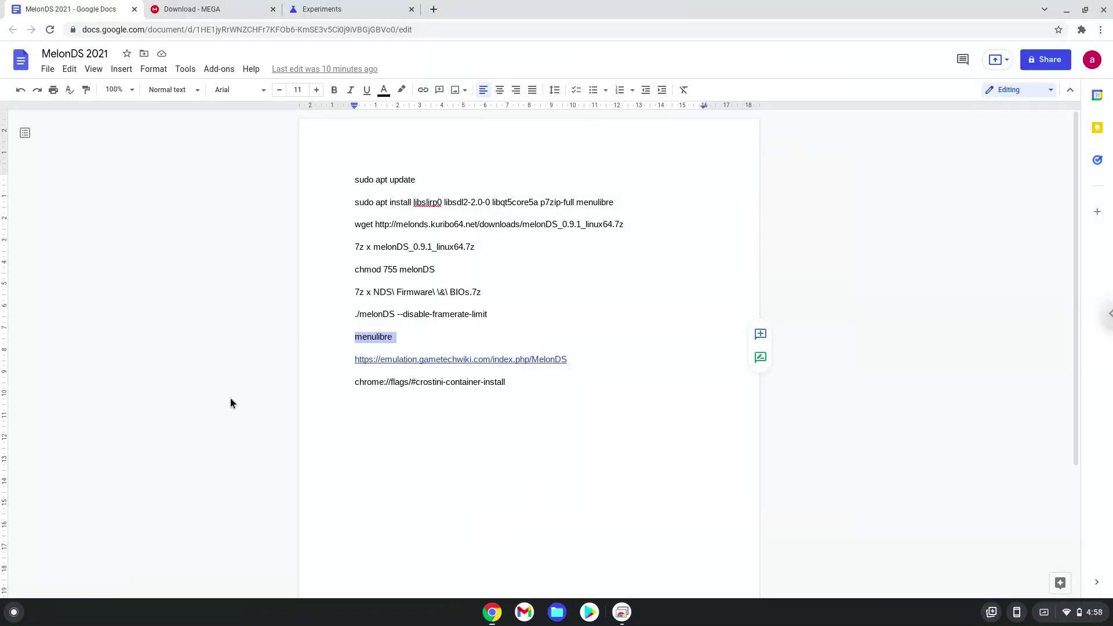
{"action": "left_click", "coordinate": [13, 612]}
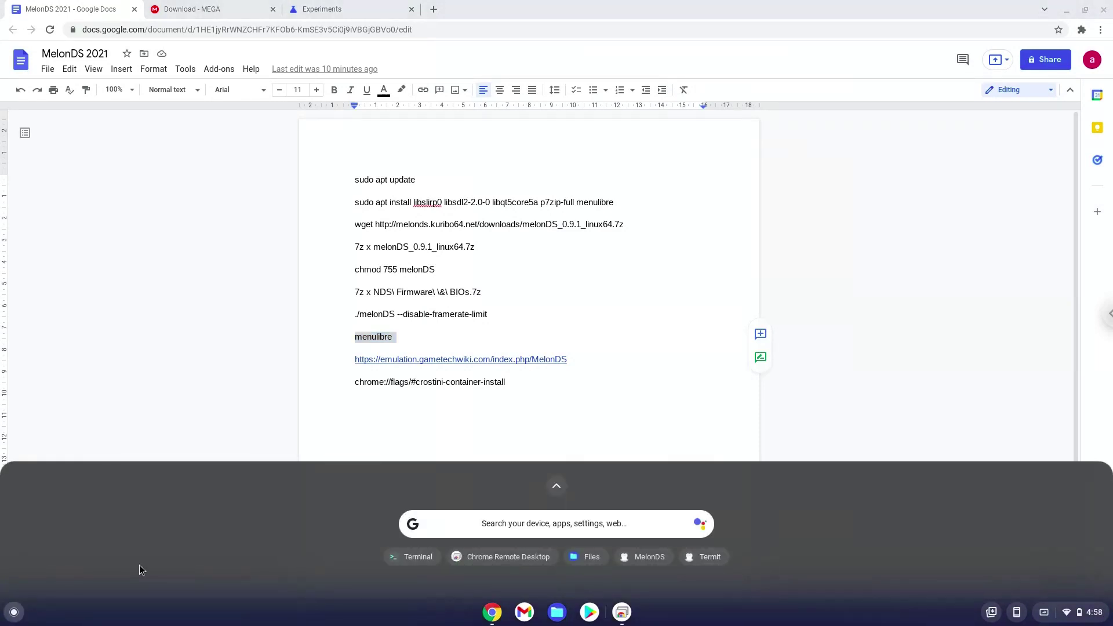
{"action": "left_click", "coordinate": [557, 486]}
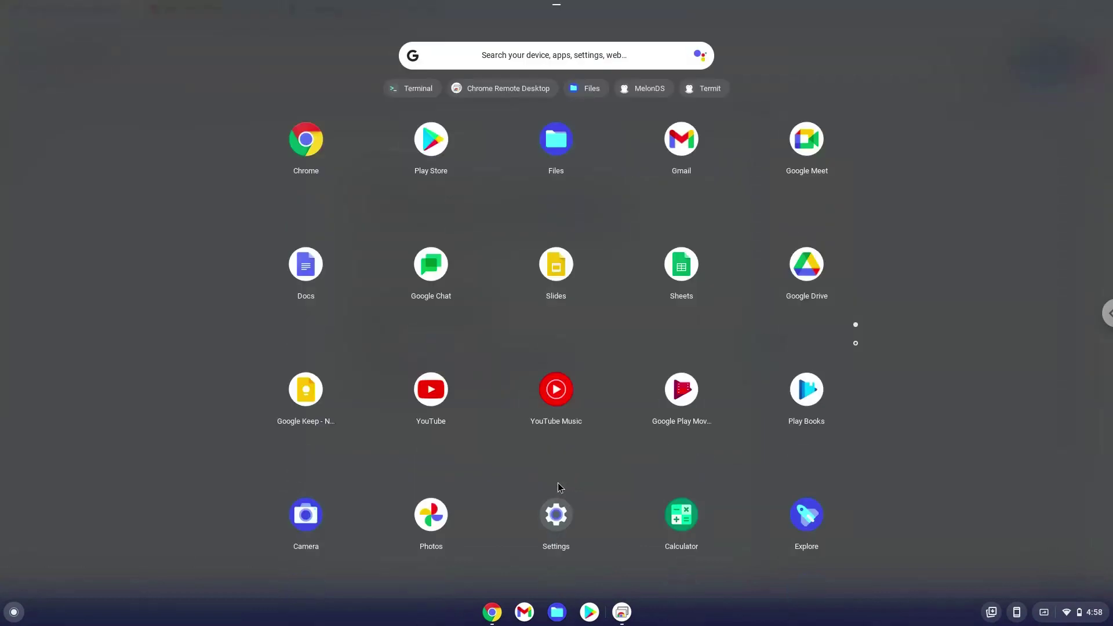
{"action": "left_click", "coordinate": [855, 343]}
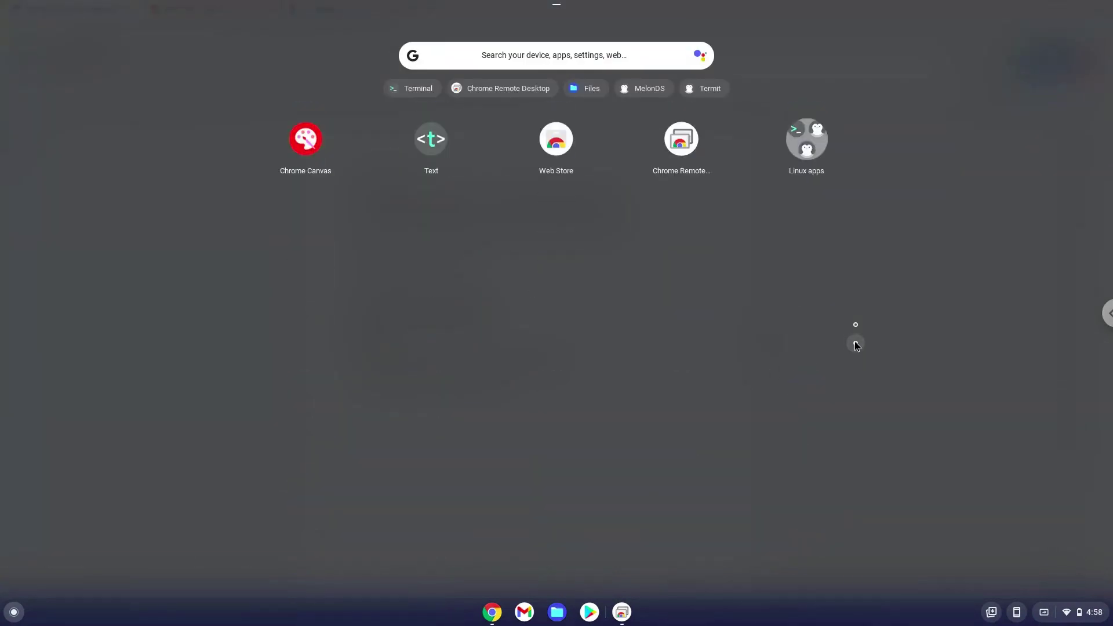
{"action": "left_click", "coordinate": [815, 139]}
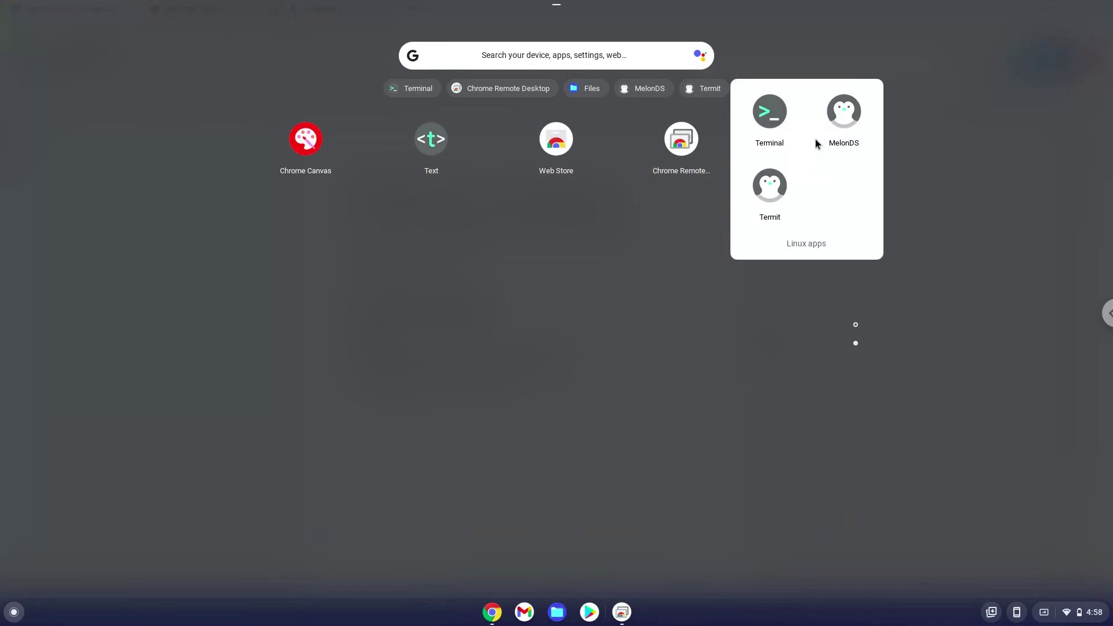
{"action": "left_click", "coordinate": [838, 113]}
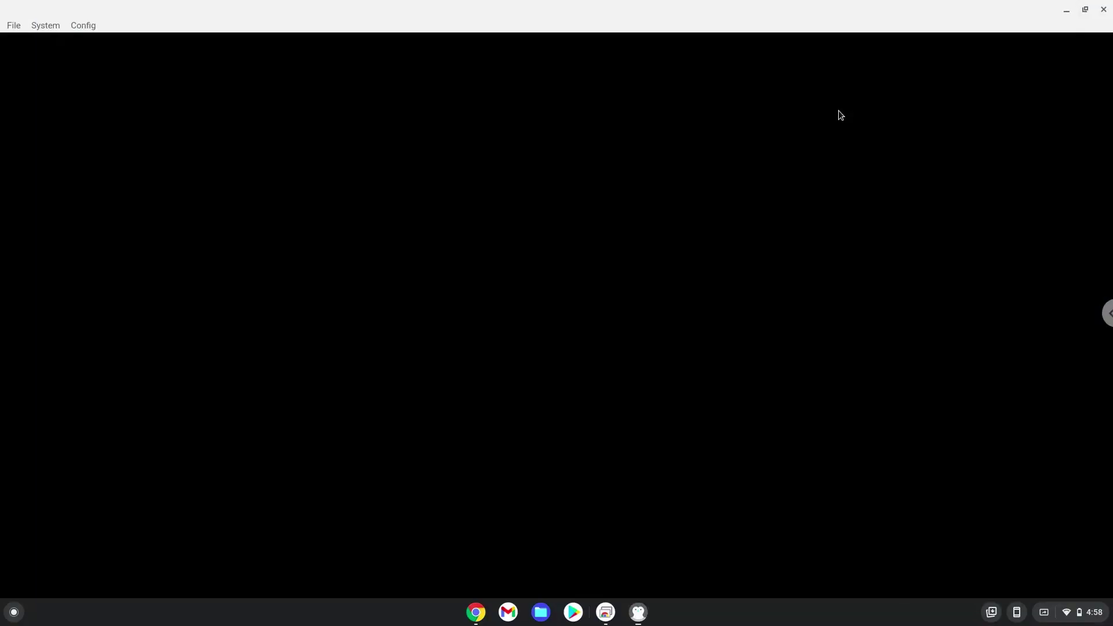
Bring up melonDS's Open ROM dialog, view the Linux files folder in the Files app, and close both windows.
{"action": "left_click", "coordinate": [12, 27]}
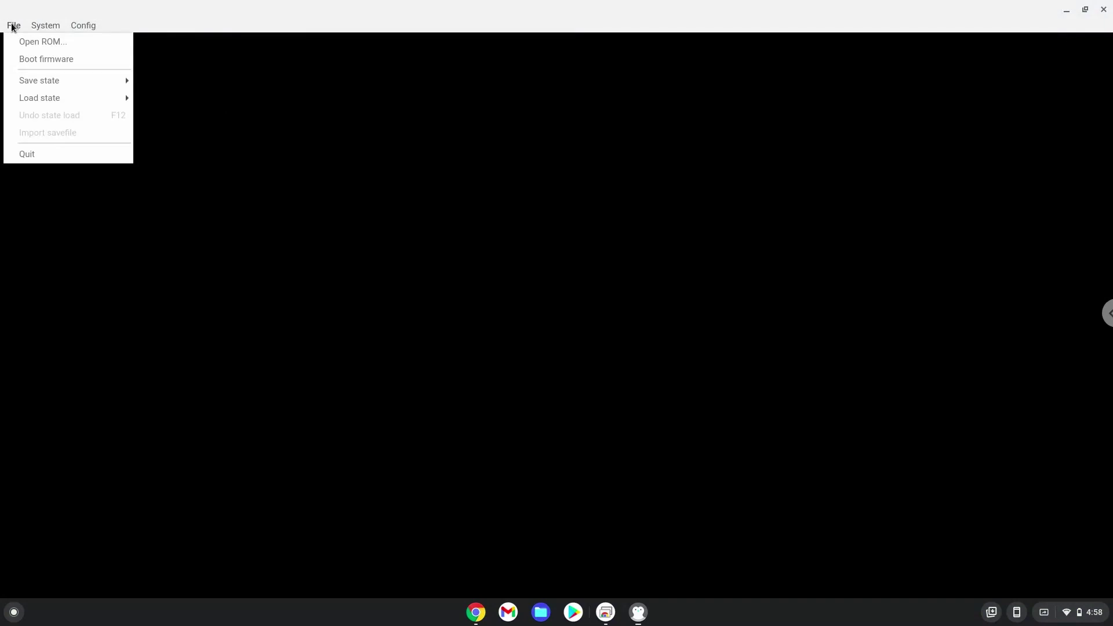
{"action": "left_click", "coordinate": [14, 40]}
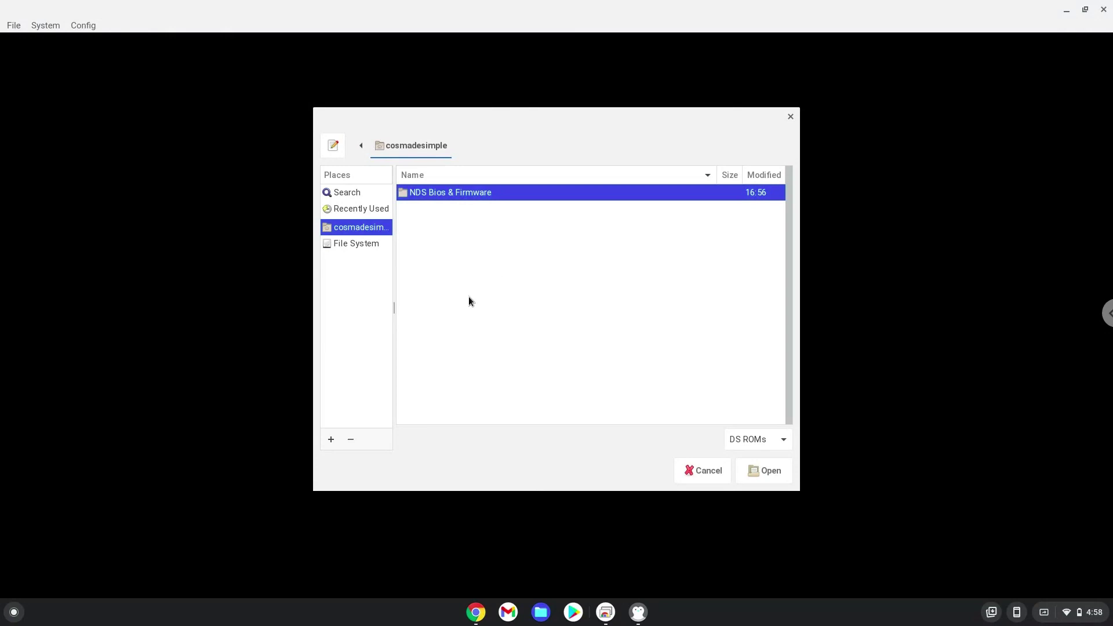
{"action": "left_click", "coordinate": [540, 612]}
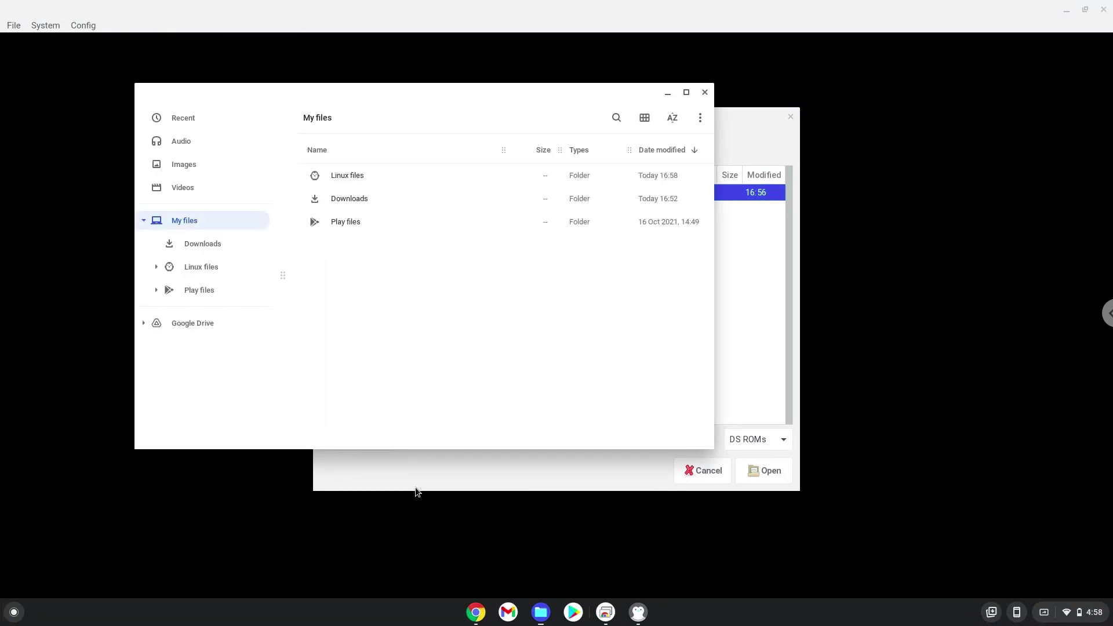
{"action": "left_click", "coordinate": [215, 272]}
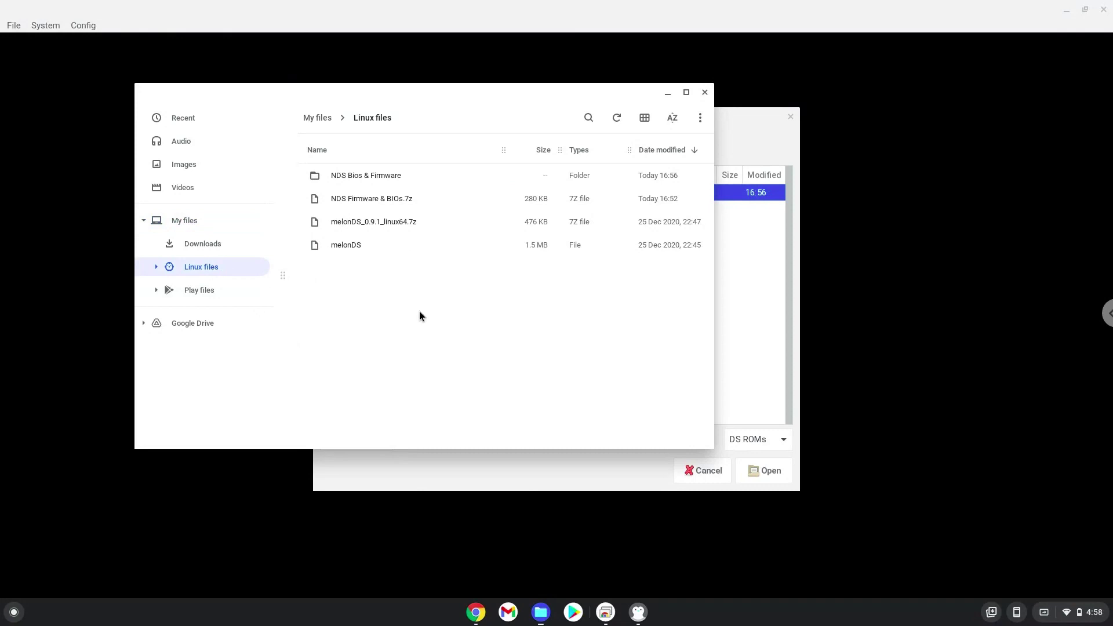
{"action": "left_click", "coordinate": [705, 93]}
{"action": "left_click", "coordinate": [789, 116]}
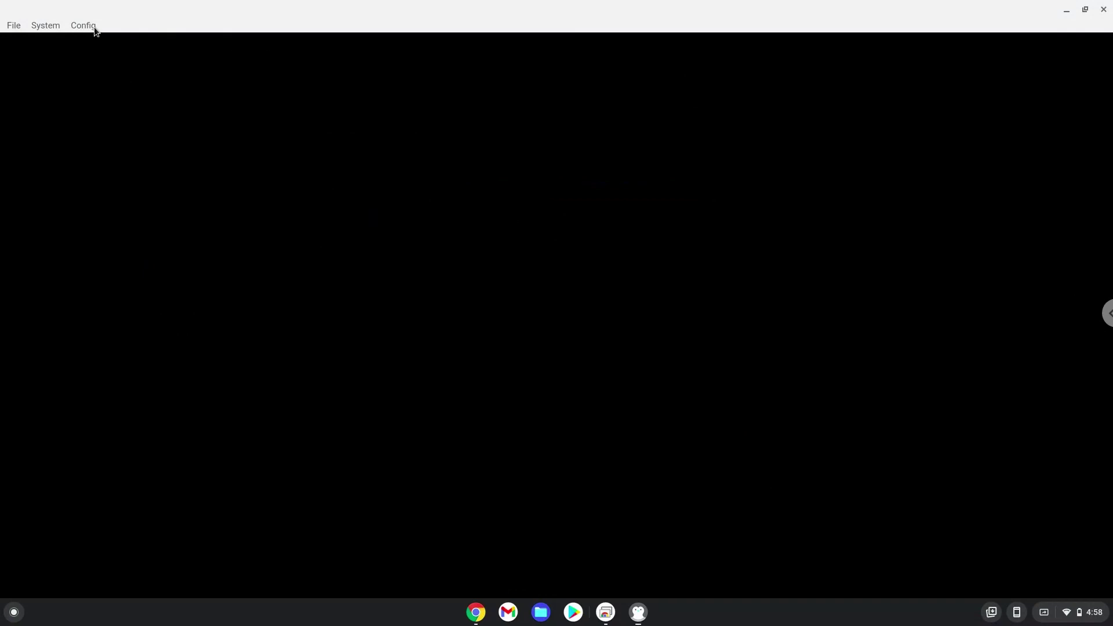
Show the melonDS configuration options.
{"action": "left_click", "coordinate": [84, 26]}
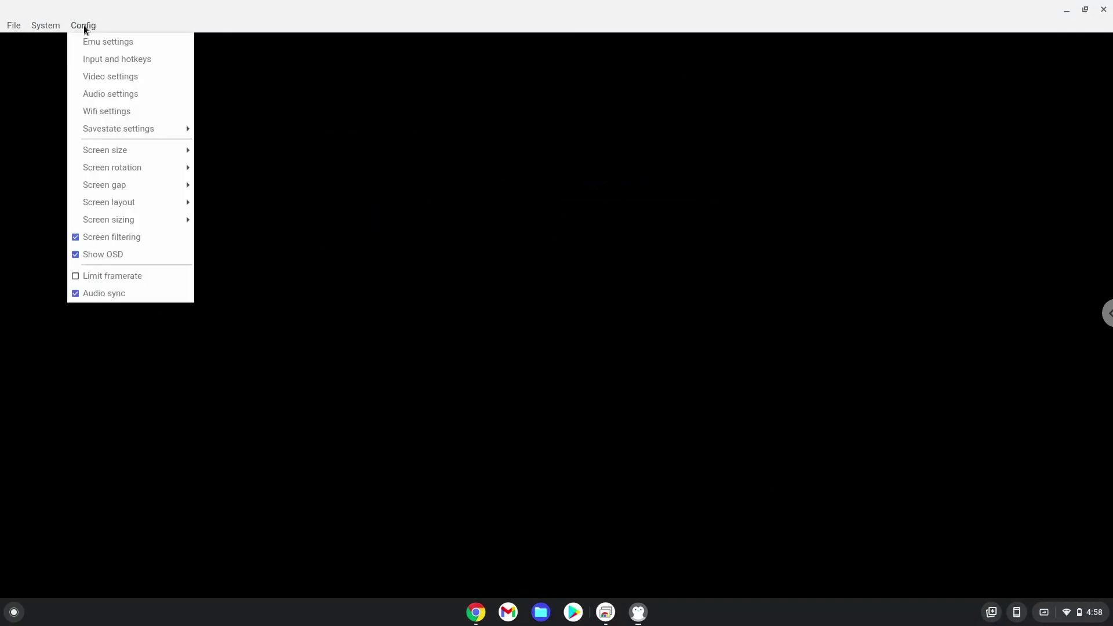